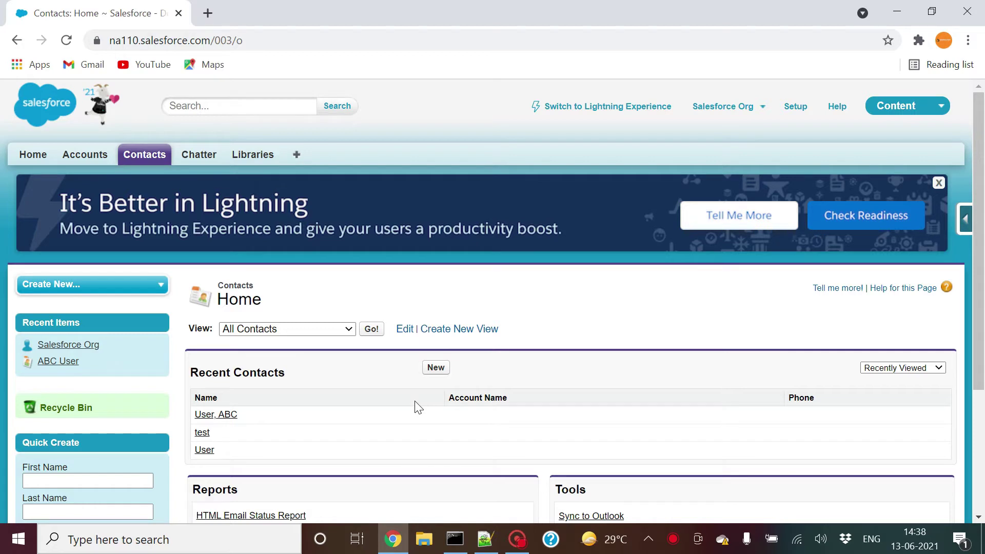
Step: Open Setup, search it for "apex", and view the Apex Classes list in a new browser tab
left_click(795, 107)
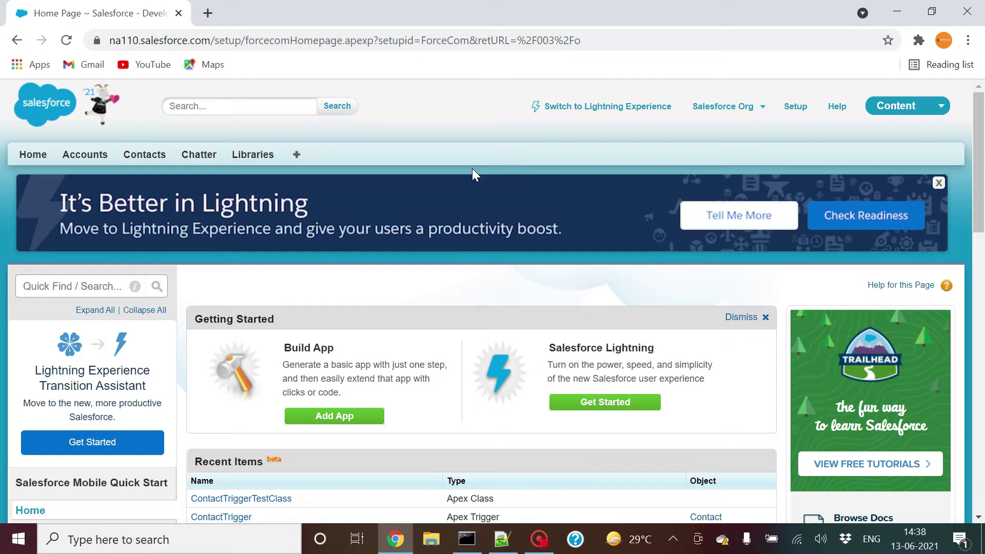
left_click(70, 286)
type("apex")
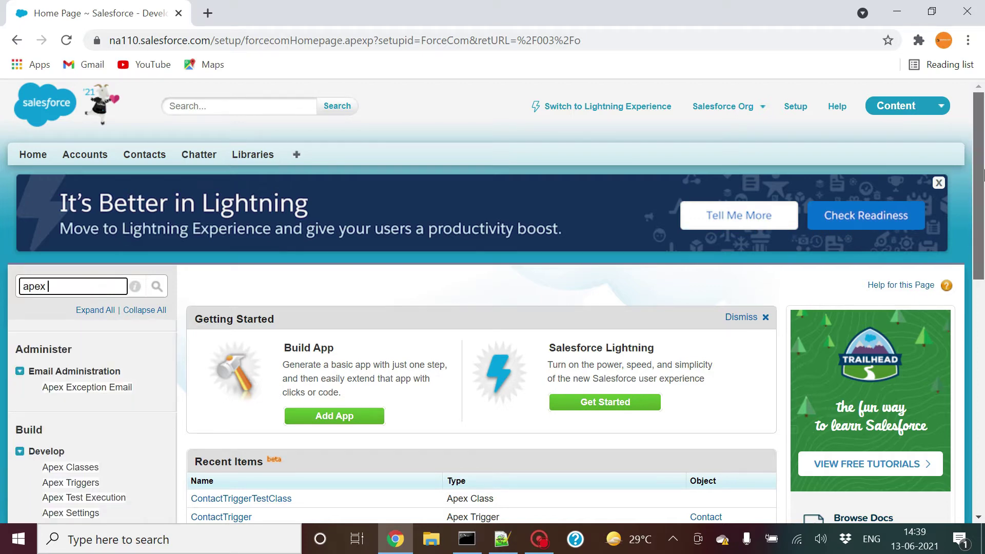
scroll(982, 174, "down", 3)
left_click(70, 327, "ctrl")
left_click(304, 9)
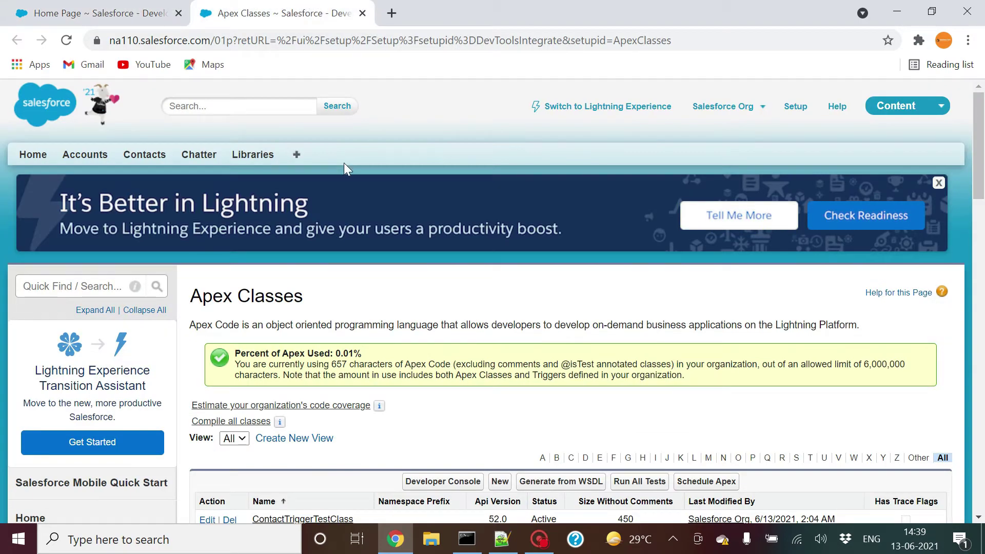
left_click_drag(981, 161, 982, 203)
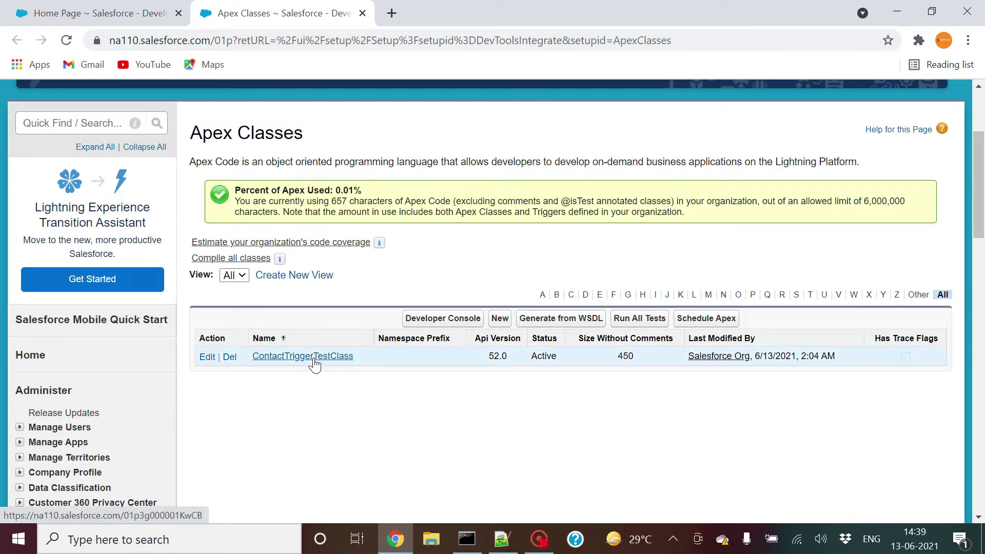
left_click_drag(979, 185, 979, 162)
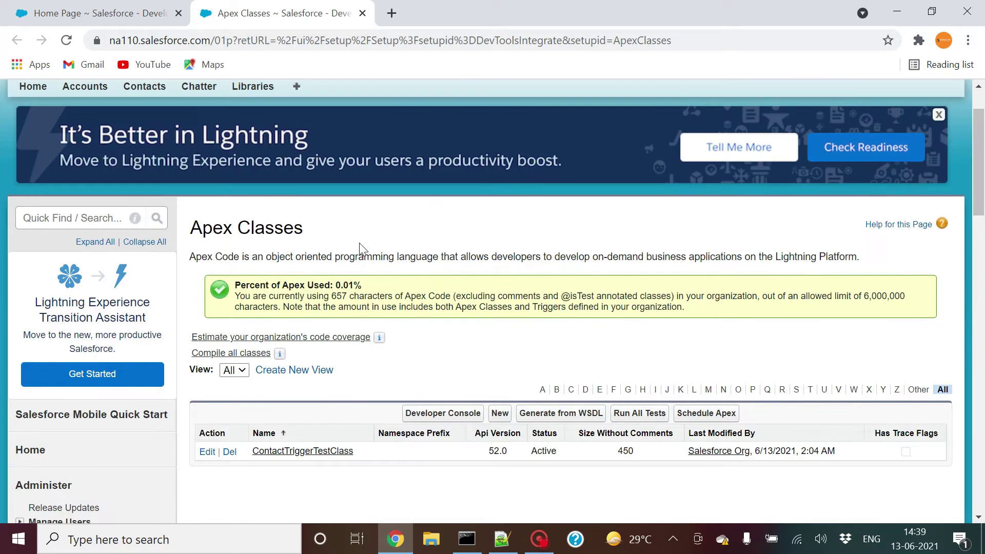
Step: Search Setup for "contact" and open the ContactTrigger detail page from the Contacts triggers in a separate browser tab
left_click(102, 218)
type("trigg")
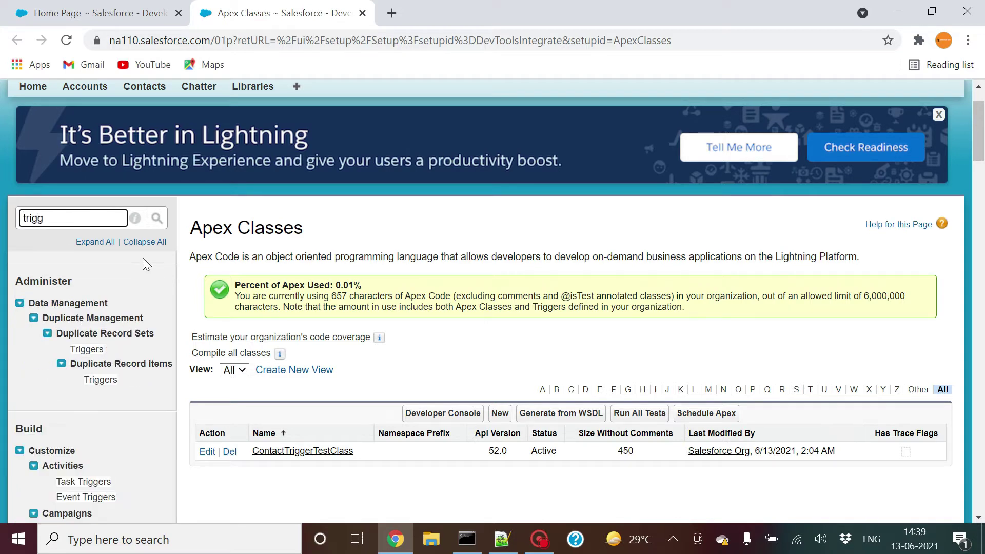
key("ctrl+a")
type("contact")
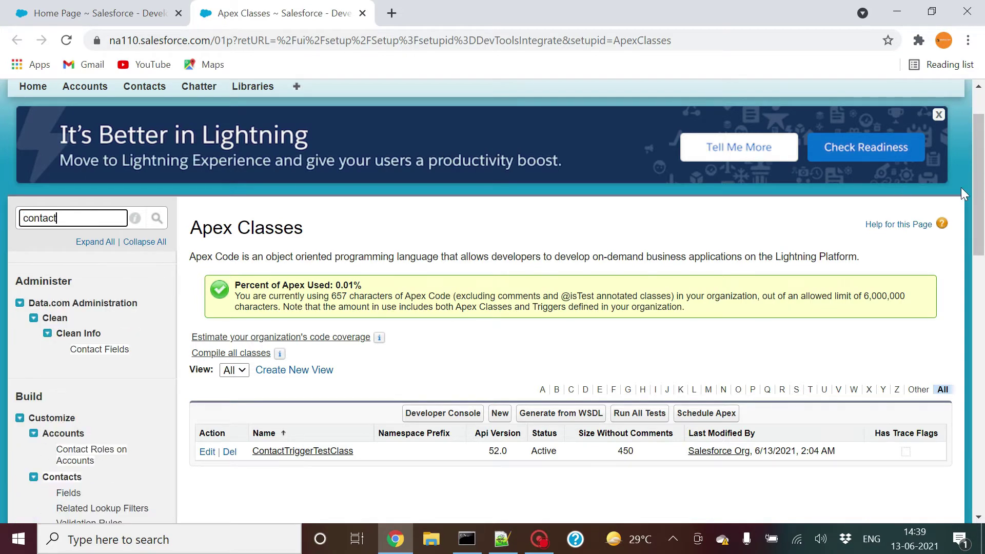
left_click_drag(980, 200, 981, 276)
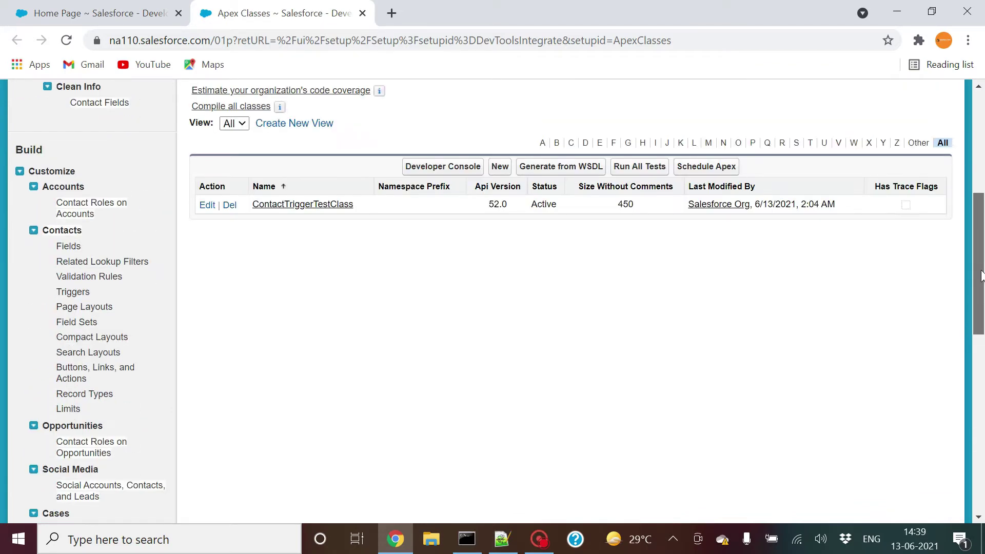
middle_click(72, 293)
key("ctrl+Tab")
left_click(282, 396)
scroll(877, 215, "down", 5)
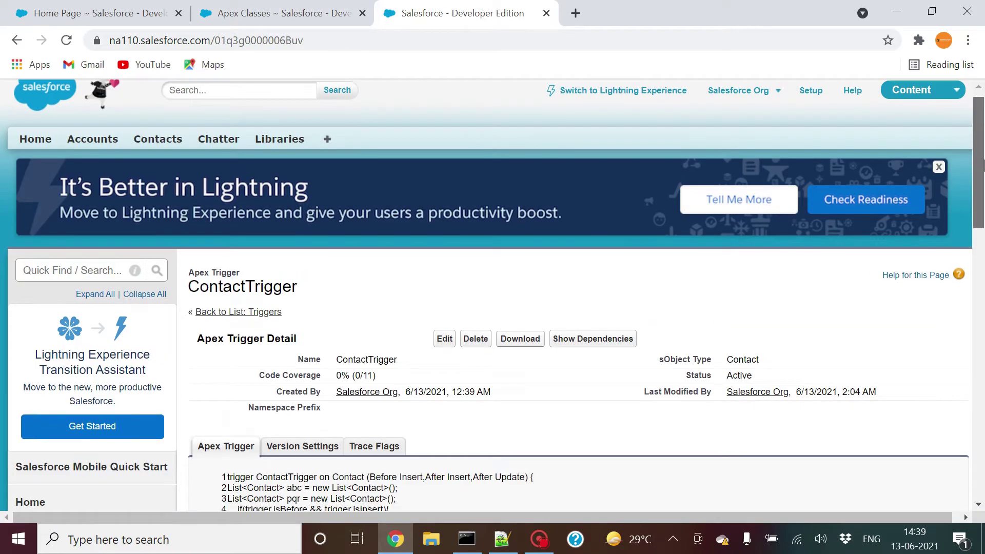
Step: Open ContactTriggerTestClass from the Apex Classes list and review its code and the ContactTrigger code
left_click(322, 4)
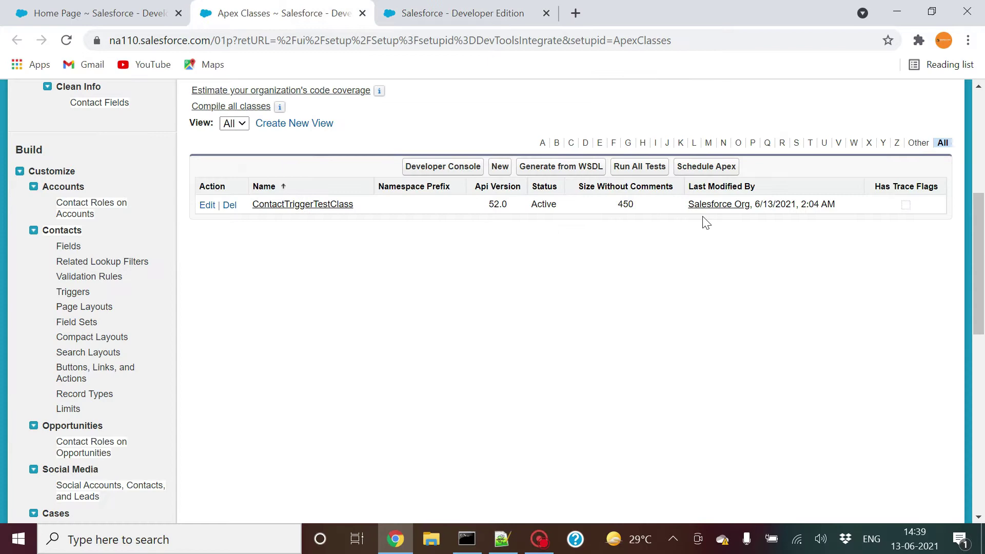
left_click(329, 204)
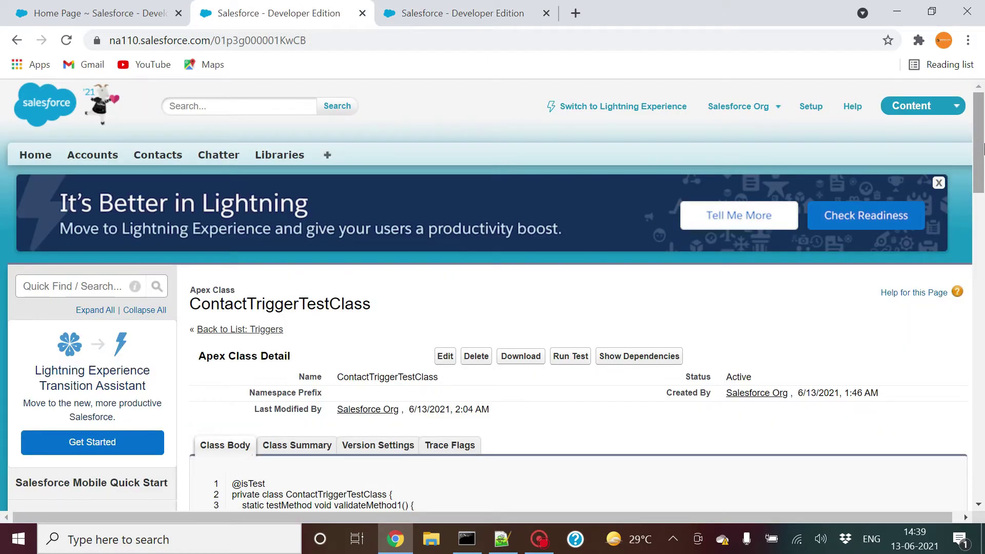
left_click_drag(982, 148, 983, 197)
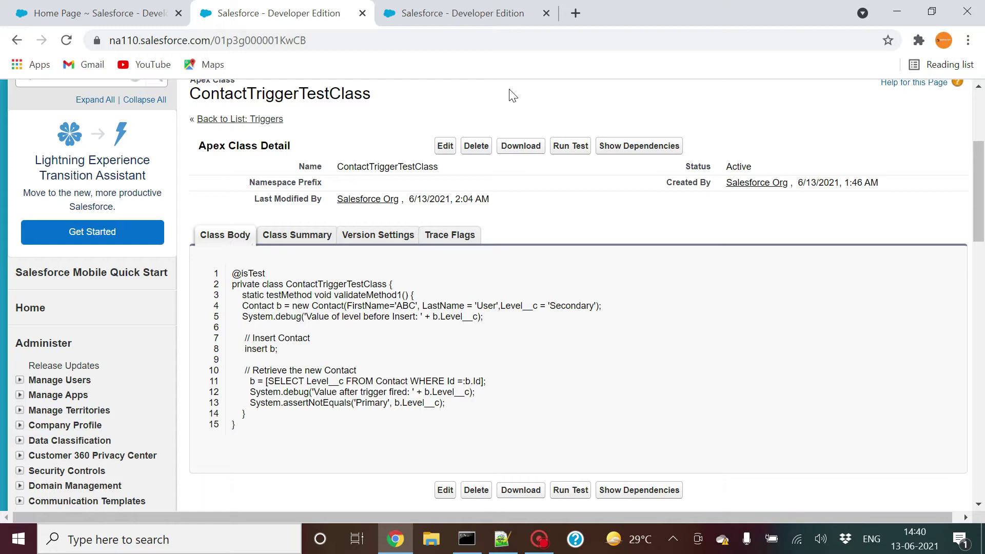
left_click(477, 13)
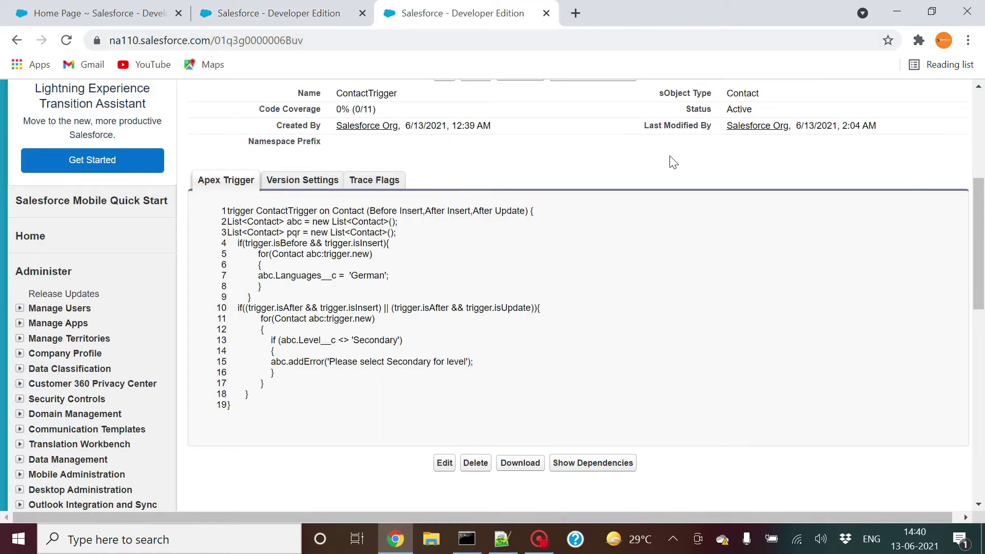
scroll(982, 204, "up", 2)
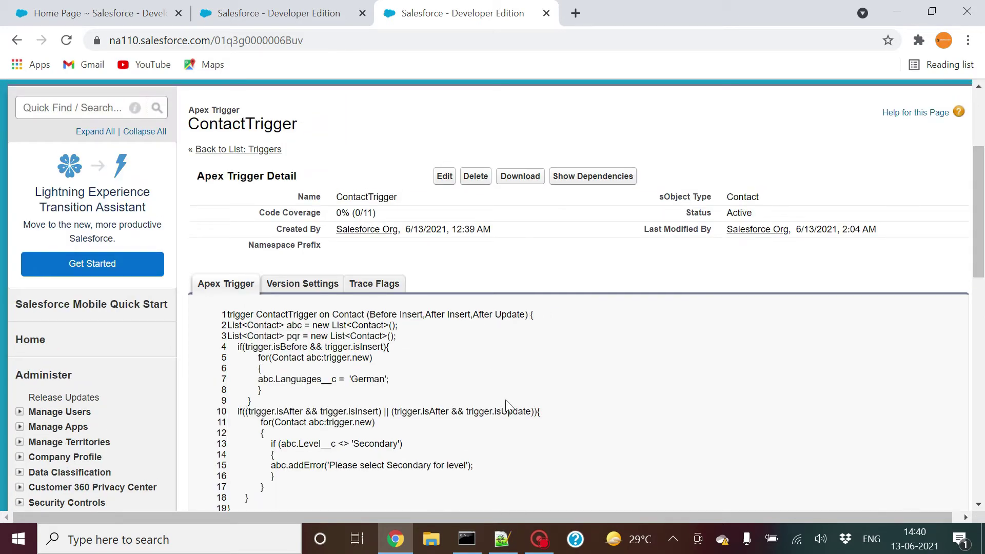
Step: Switch to Notepad++ and examine the ApexTrigger and ApexClass entries with their members in package.xml
left_click(502, 538)
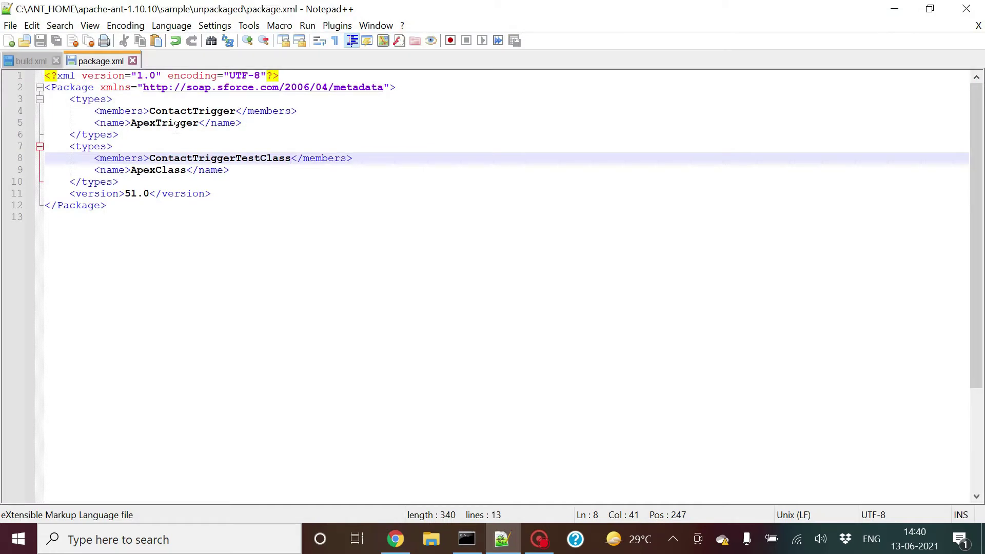
left_click(160, 111)
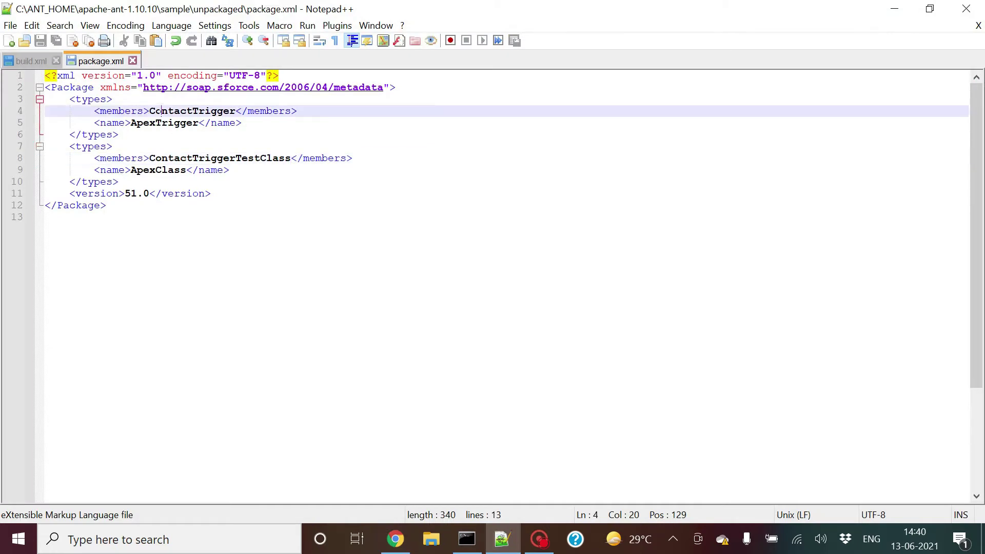
left_click_drag(121, 182, 44, 87)
left_click(125, 123)
left_click(149, 123)
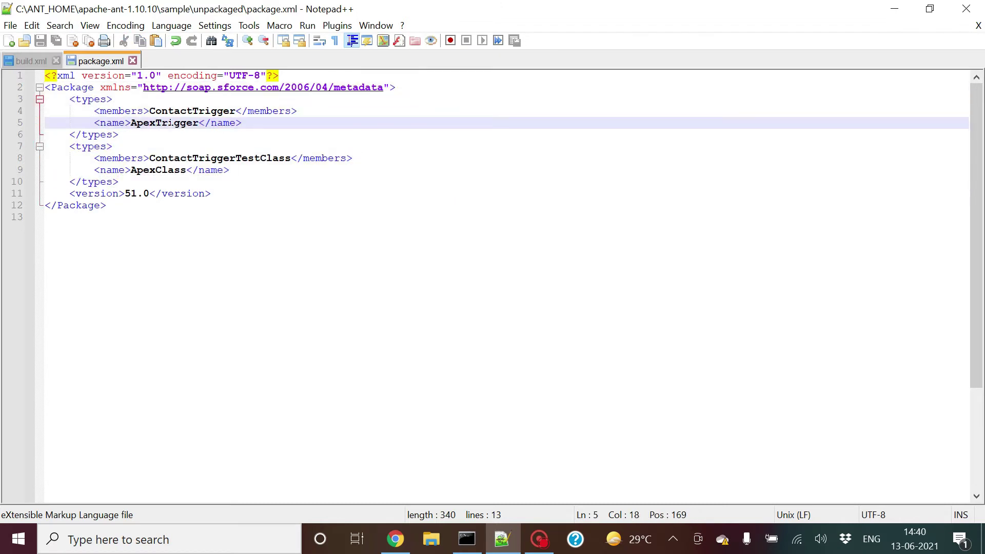
triple_click(149, 122)
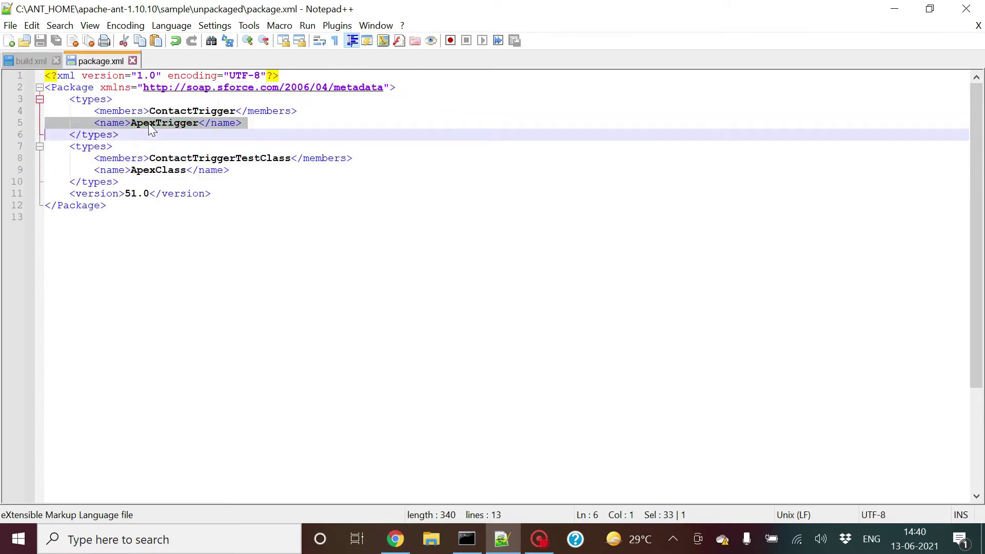
left_click(206, 111)
double_click(205, 111)
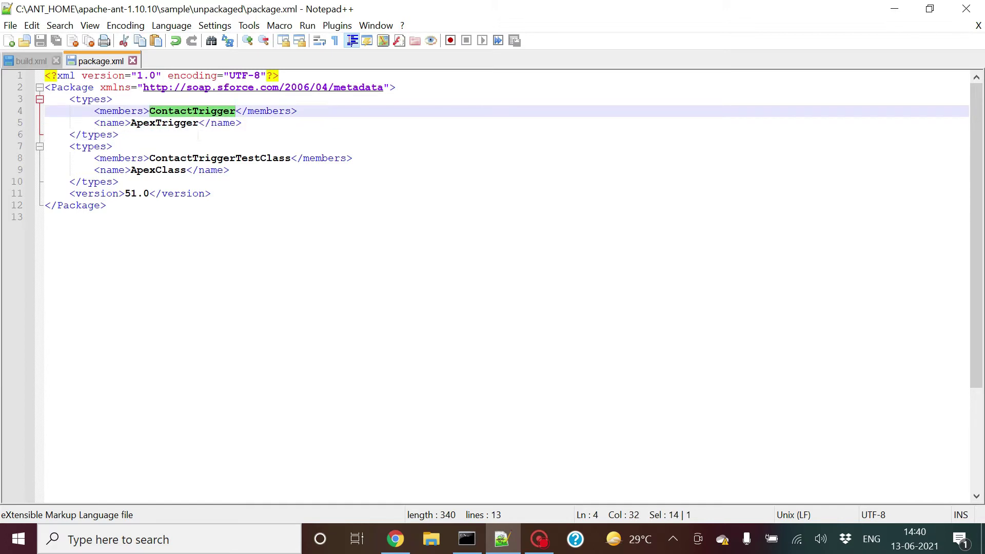
double_click(168, 170)
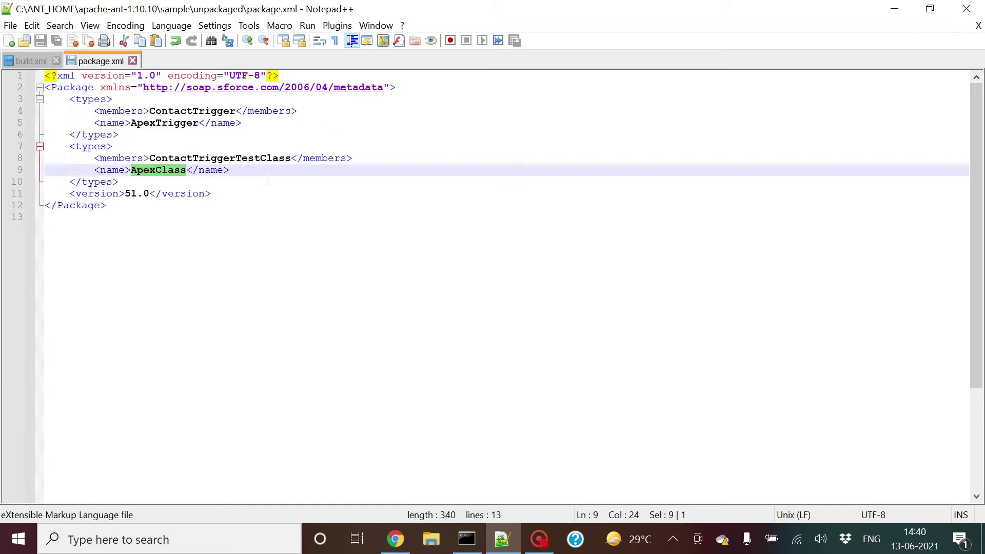
double_click(198, 158)
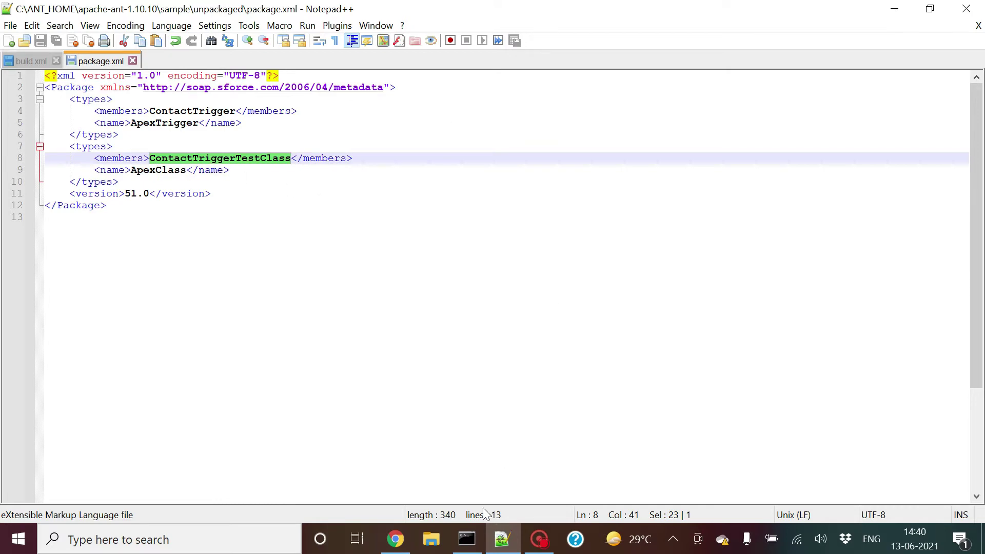
Step: Switch to Command Prompt, run ant retrieveUnpackaged from the sample folder, and highlight the command
left_click(473, 539)
key("Up")
key("Up")
key("Up")
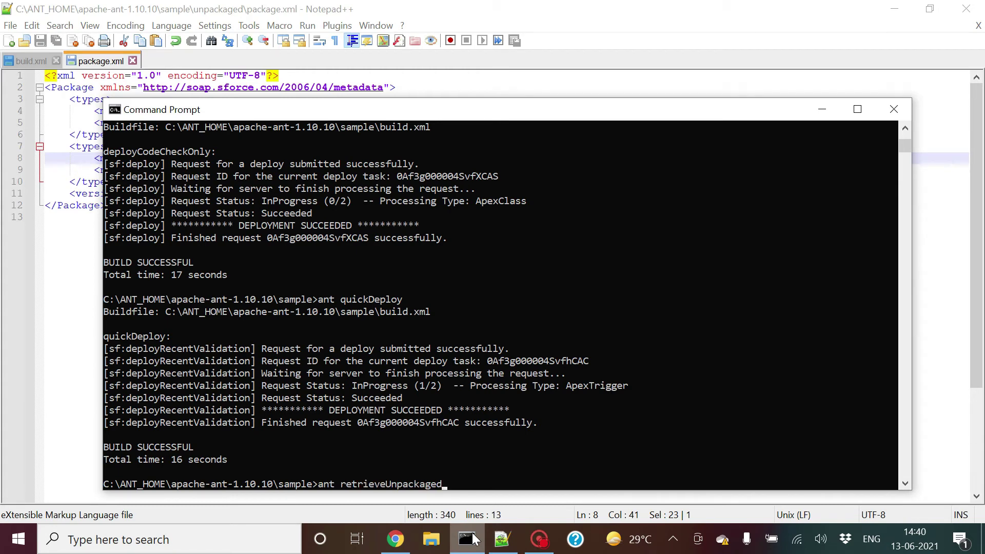
key("Return")
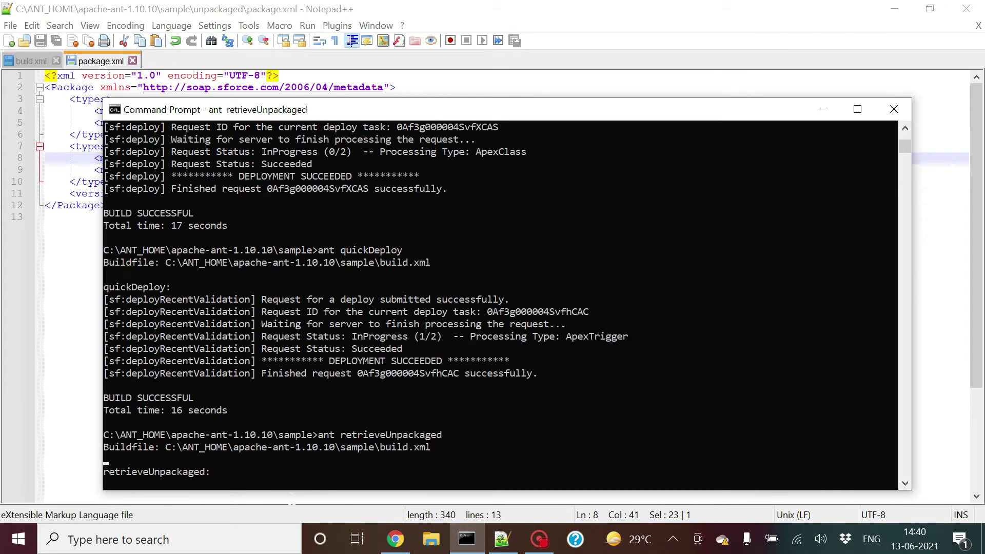
left_click(318, 436)
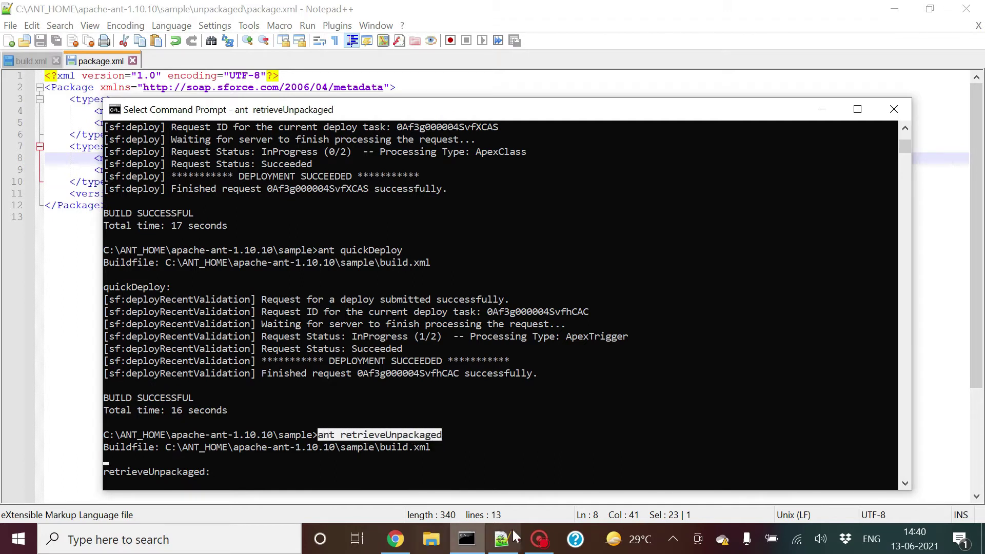
Step: Switch to File Explorer and open the folder C:\ANT_HOME\apache-ant-1.10.10\sample\retrieveUnpackaged
left_click(431, 538)
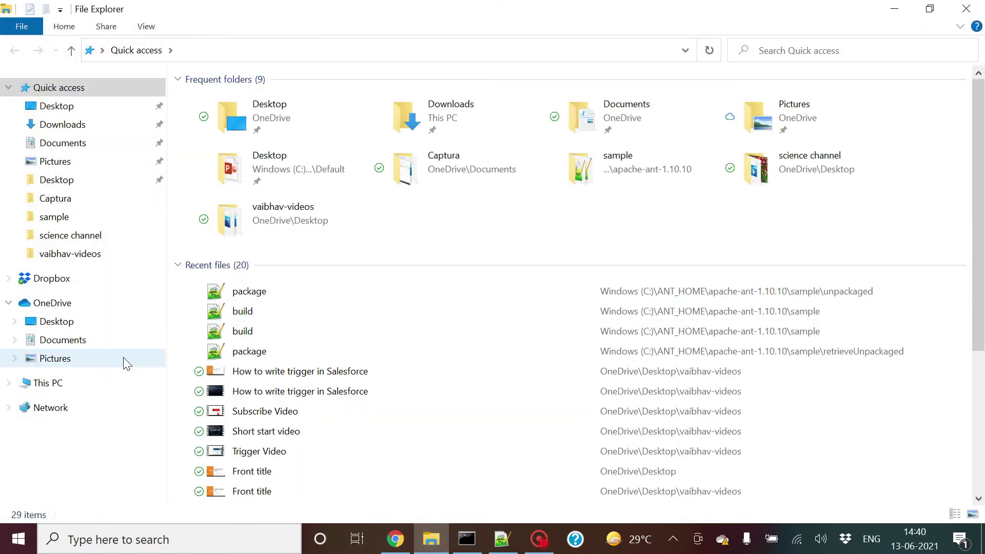
left_click(64, 321)
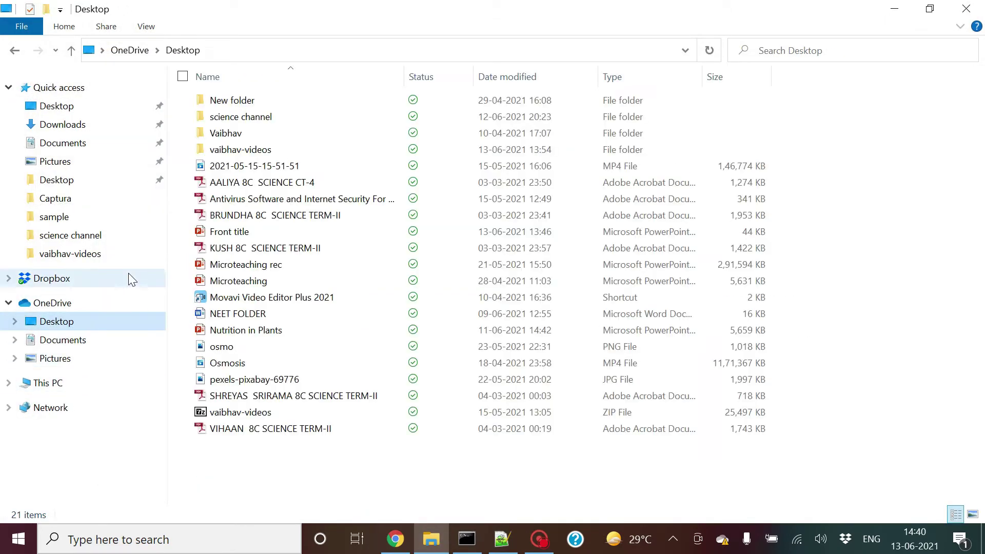
left_click(53, 385)
double_click(543, 273)
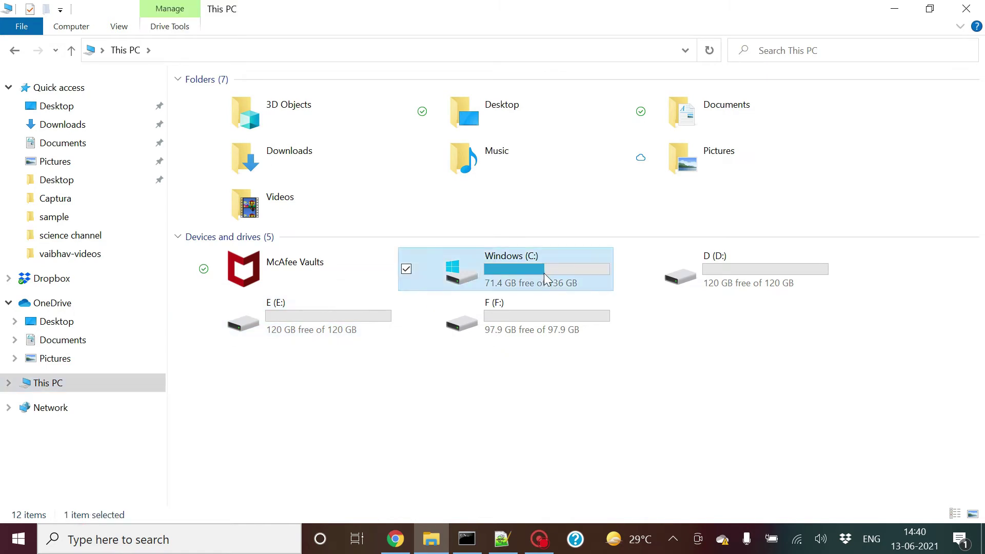
double_click(231, 102)
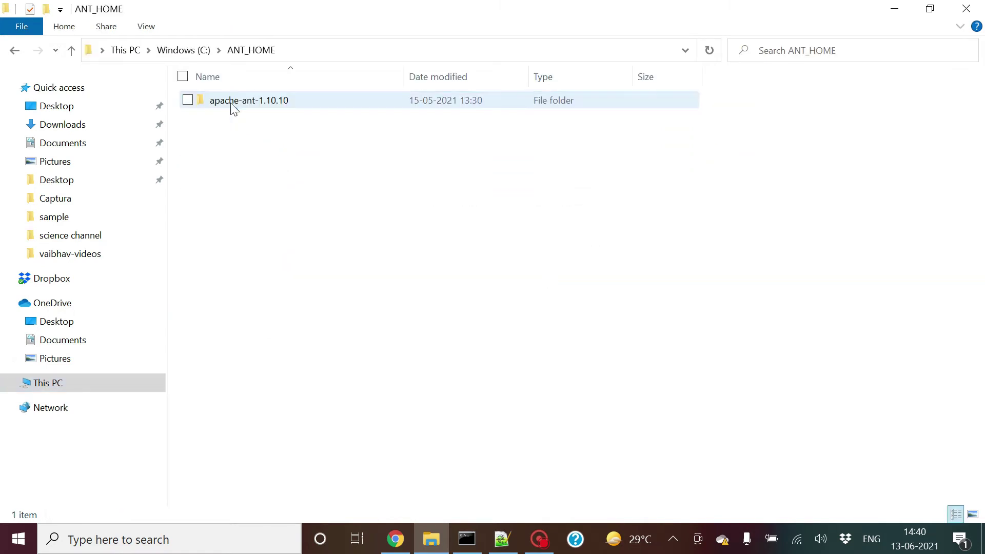
double_click(236, 103)
double_click(225, 165)
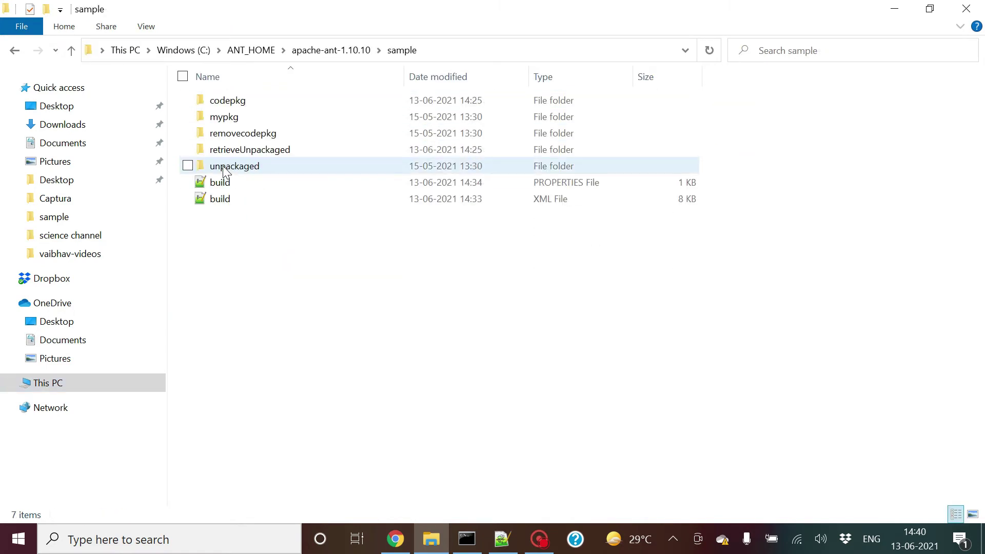
double_click(255, 152)
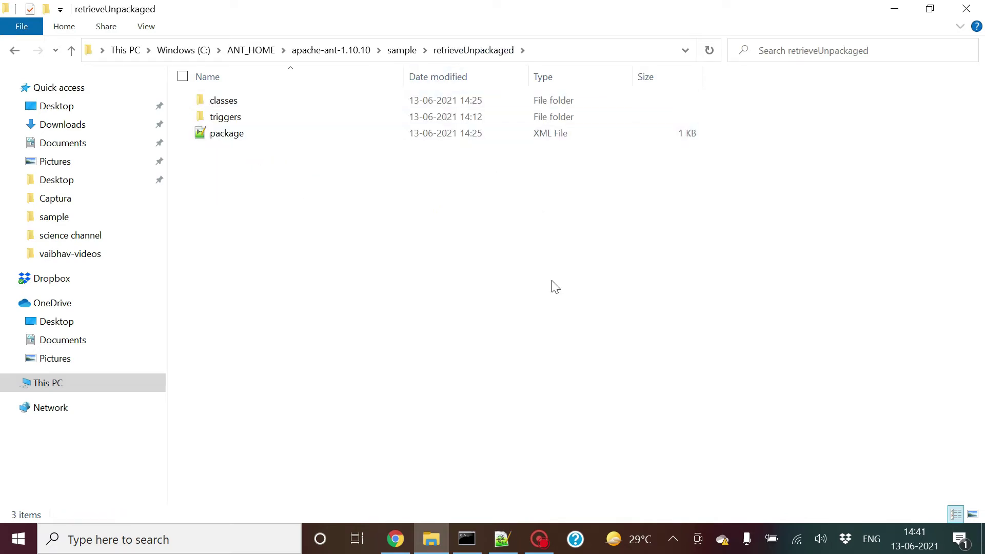
Step: Clear the text selection in Command Prompt to let the retrieve continue, and return to the retrieveUnpackaged folder in File Explorer
left_click(467, 540)
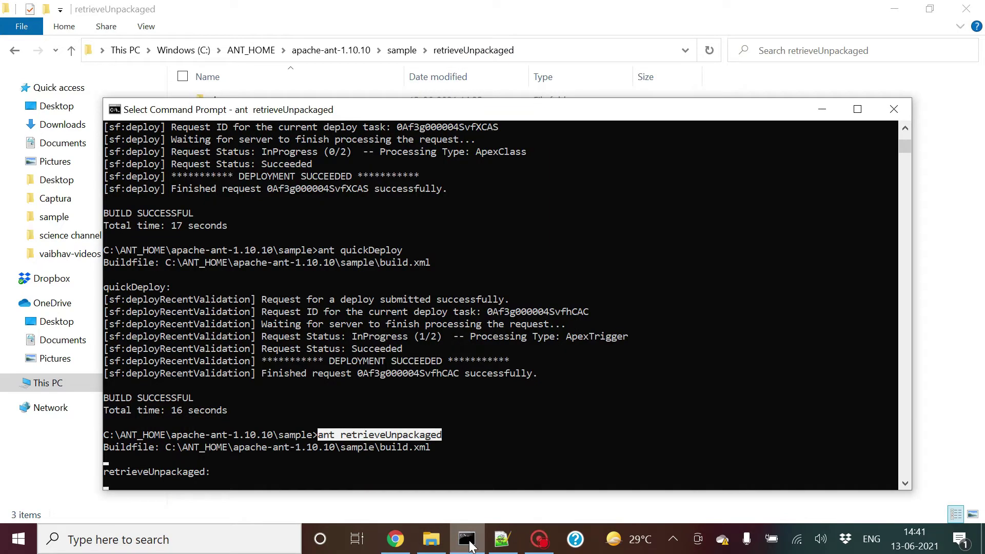
left_click(488, 416)
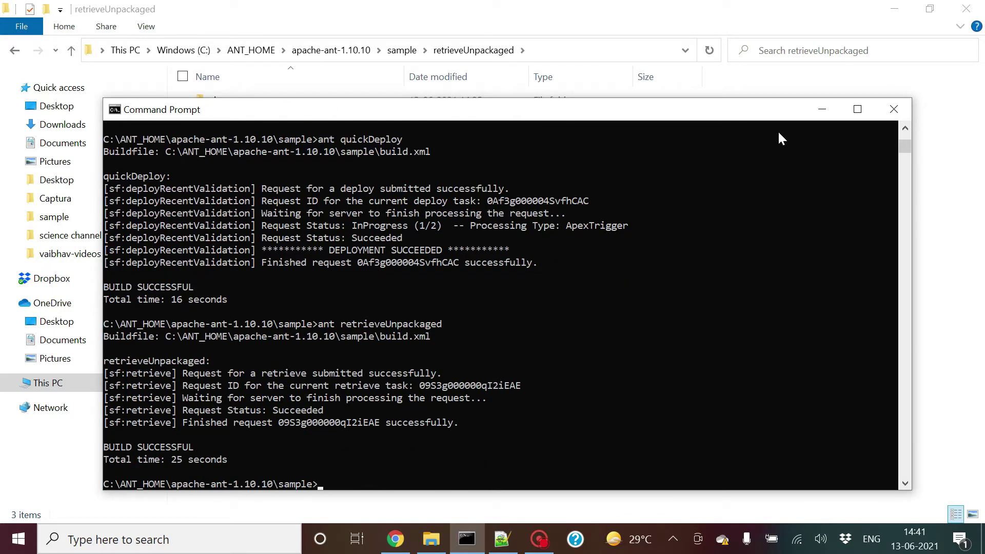
left_click(822, 109)
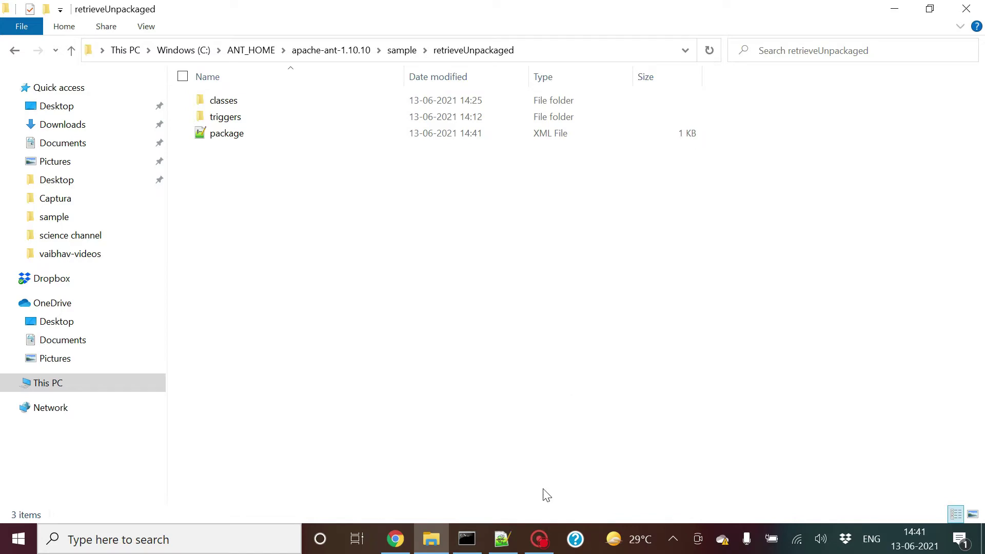
left_click(477, 541)
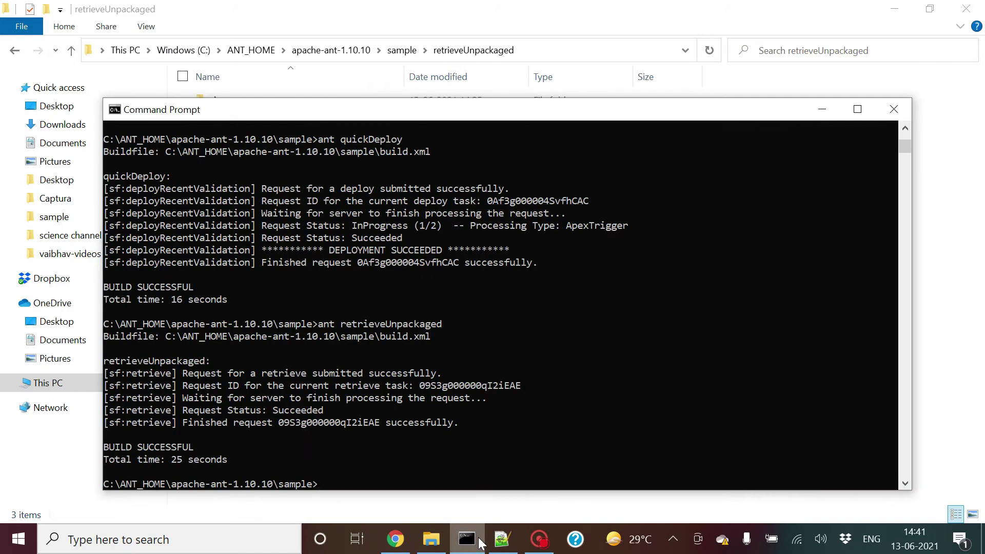
left_click(480, 543)
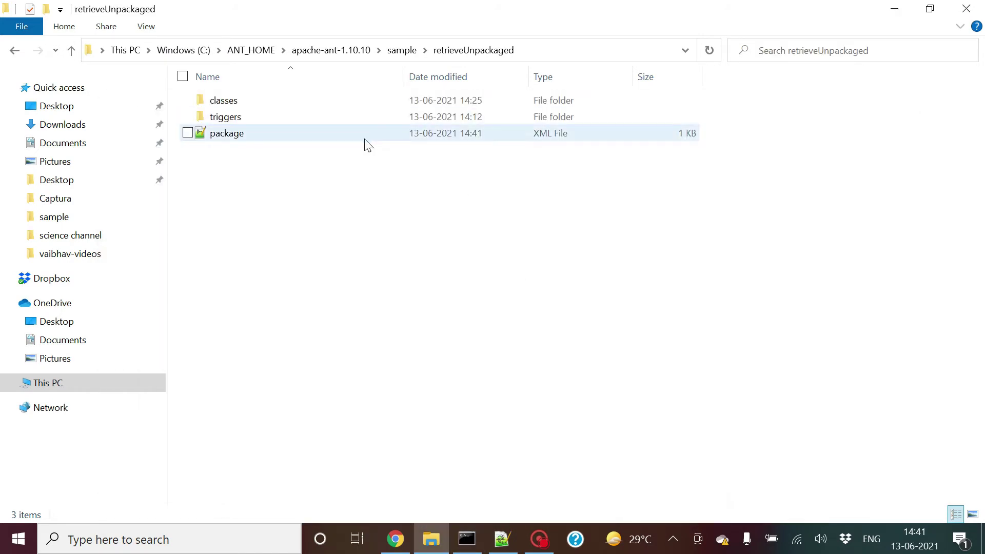
Step: Check the files in the classes and triggers folders, and return to the retrieveUnpackaged folder
double_click(249, 105)
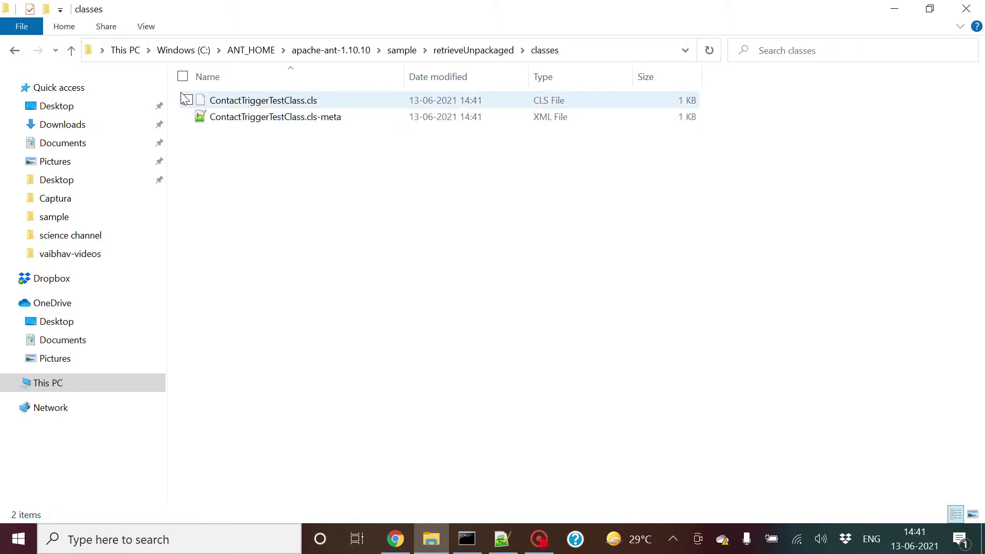
left_click(15, 51)
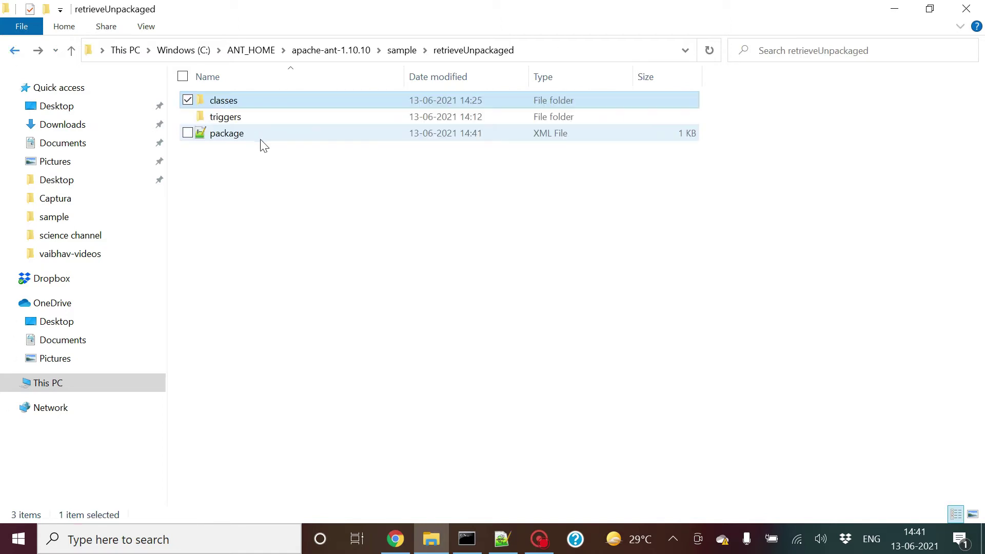
double_click(280, 119)
left_click(279, 120)
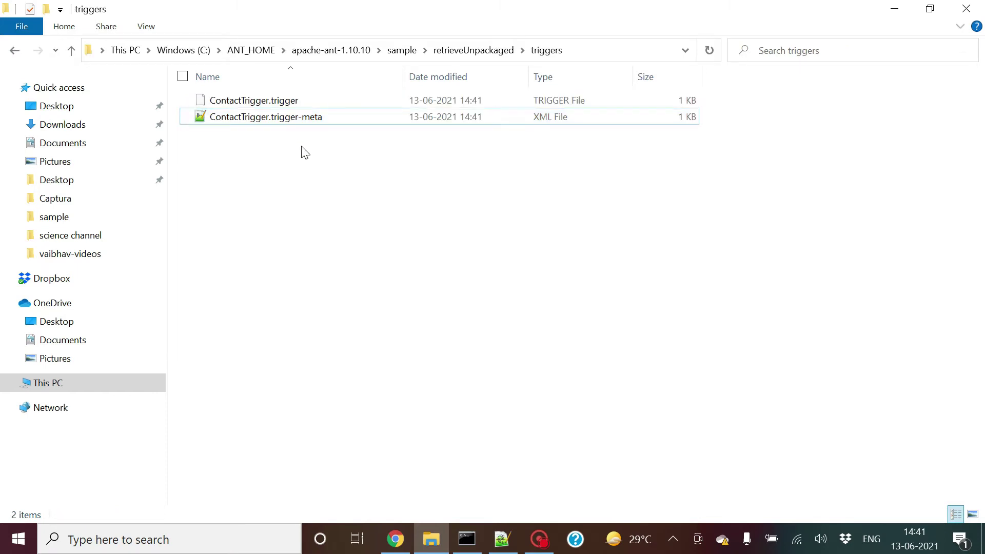
left_click(14, 50)
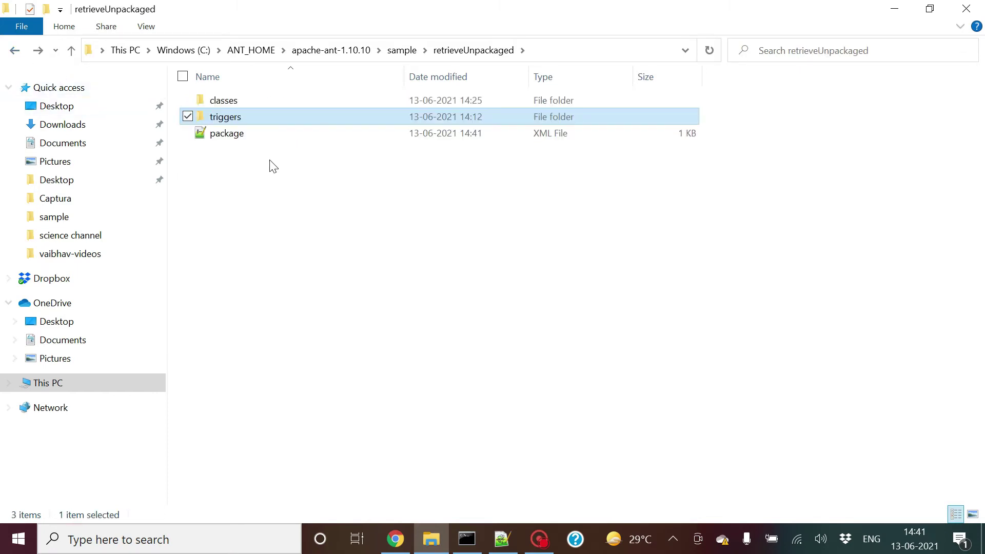
Step: Copy everything in retrieveUnpackaged into the codepkg folder of sample, replacing the files with the same names
left_click(290, 164)
key("ctrl+a")
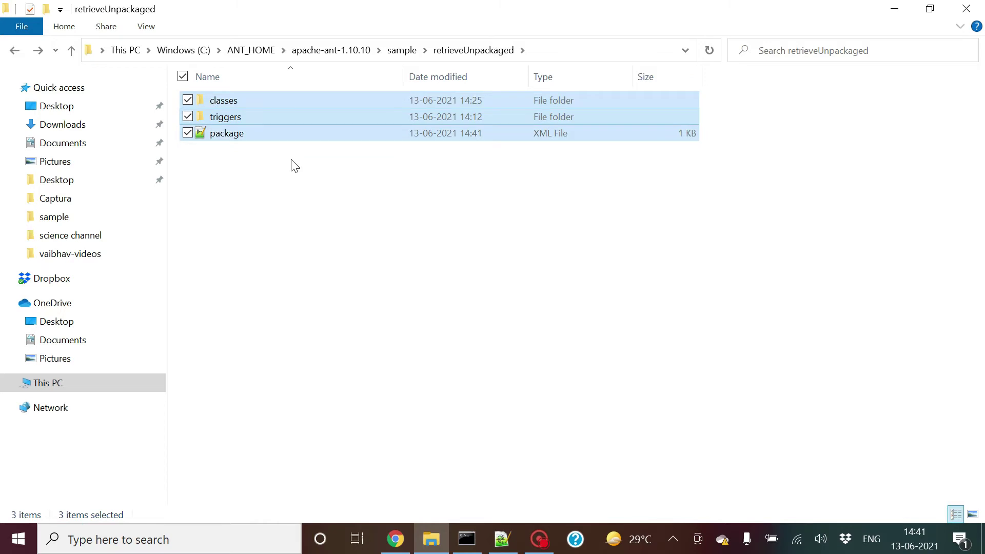
left_click(403, 52)
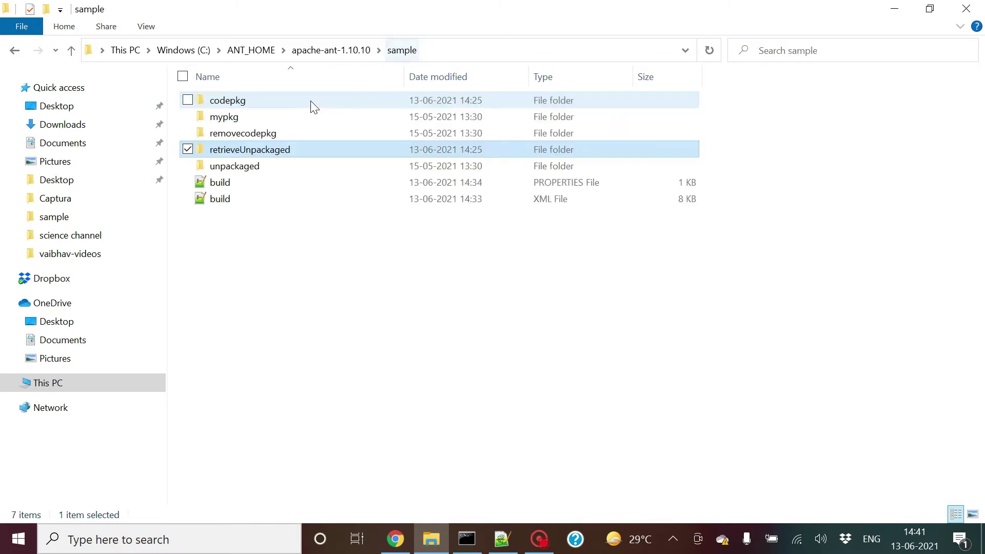
double_click(245, 101)
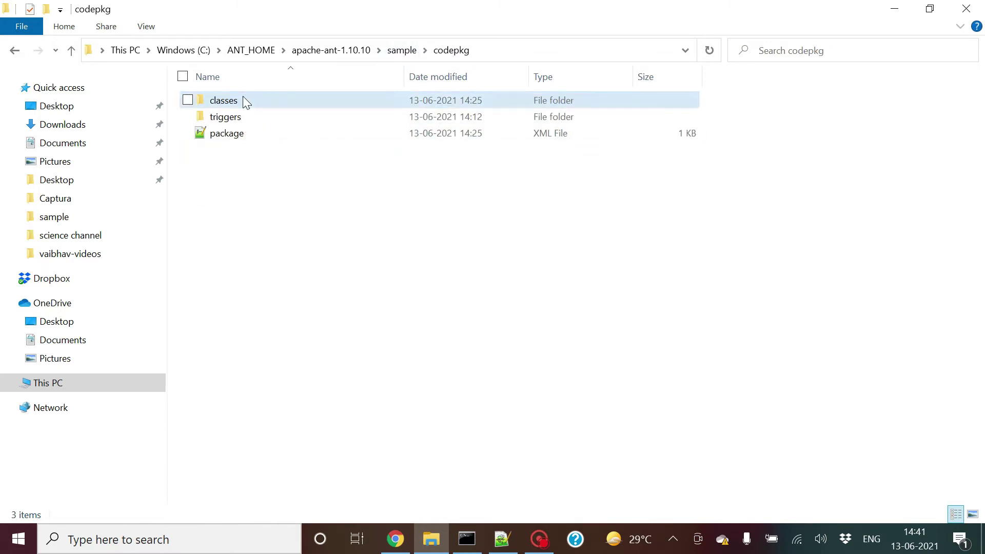
left_click(305, 201)
key("ctrl+v")
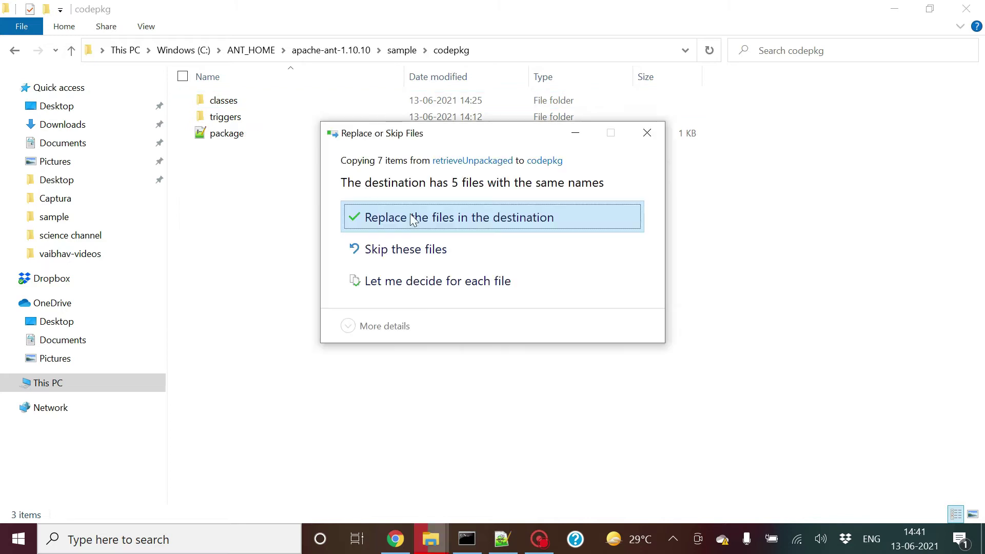
left_click(425, 224)
left_click(446, 190)
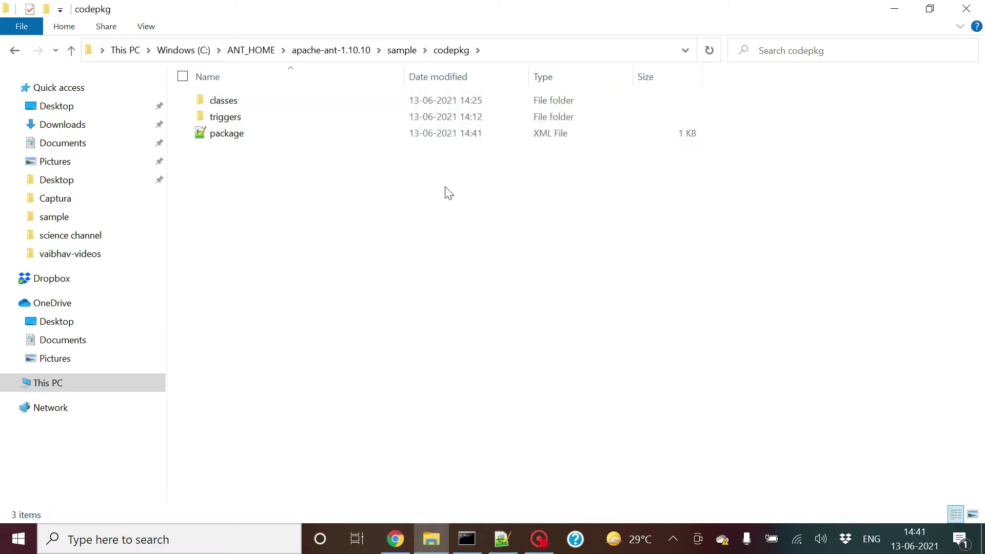
Step: Permanently delete the classes and triggers folders and the package file from the codepkg folder
key("ctrl+a")
key("Print")
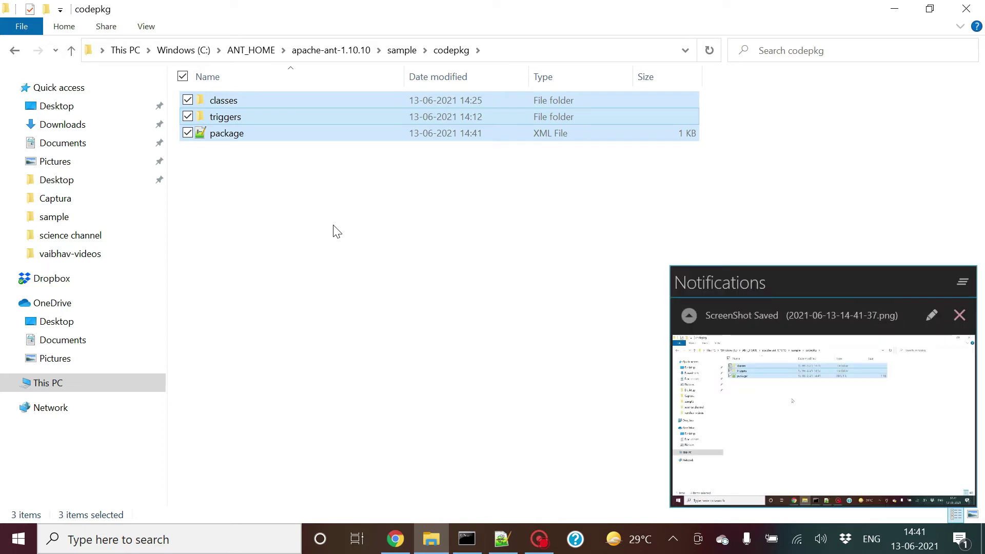
left_click(337, 231)
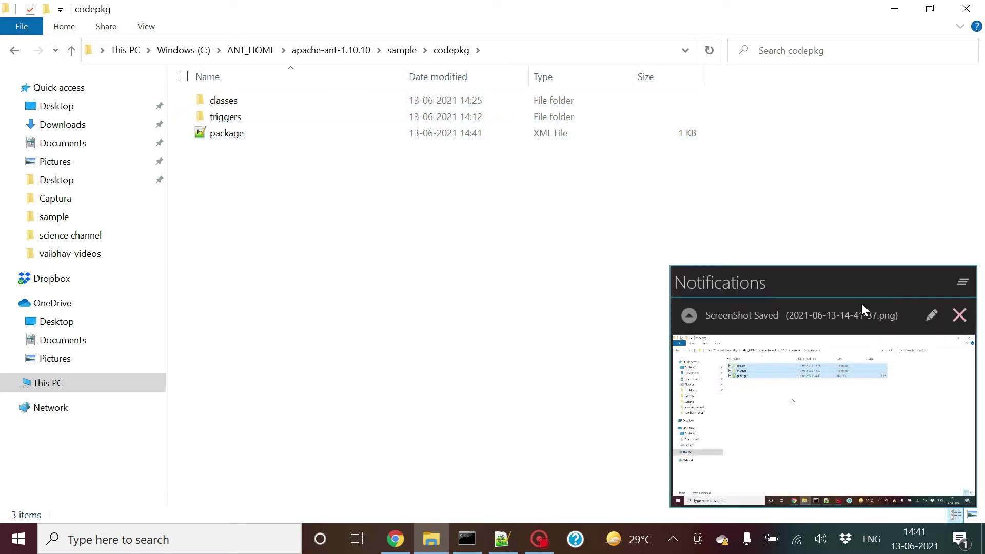
key("ctrl+a")
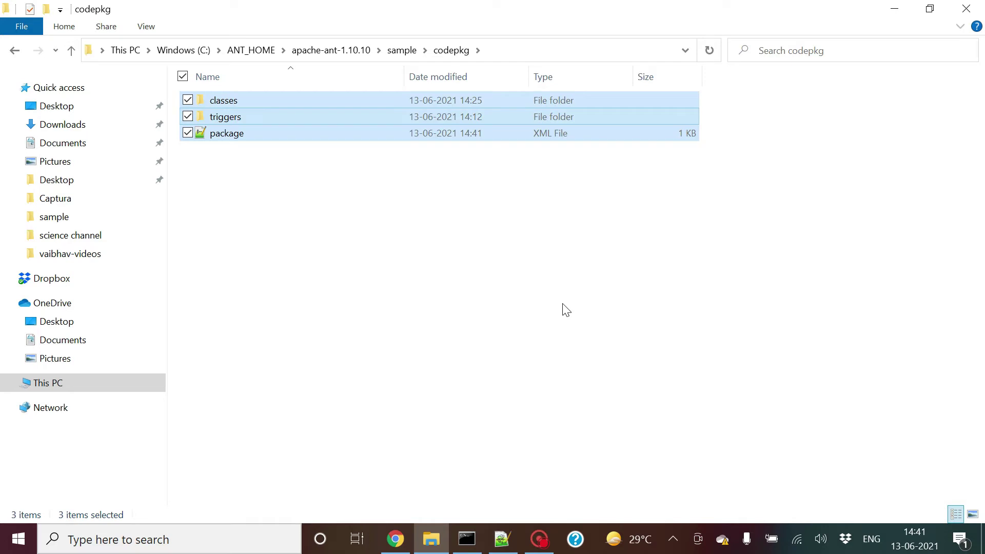
key("shift+Delete")
key("Return")
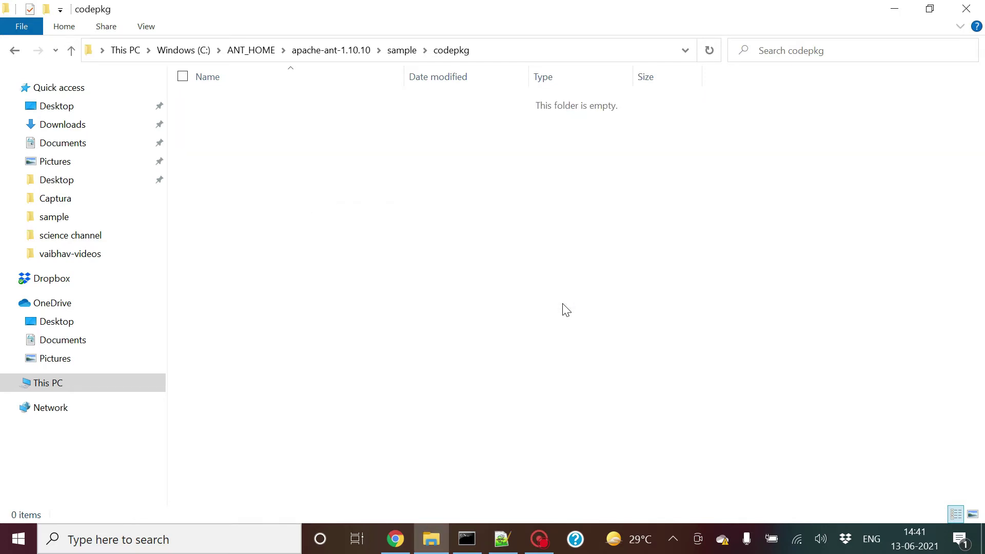
Step: Copy the classes and triggers folders and the package file from retrieveUnpackaged into the emptied codepkg folder
left_click(401, 49)
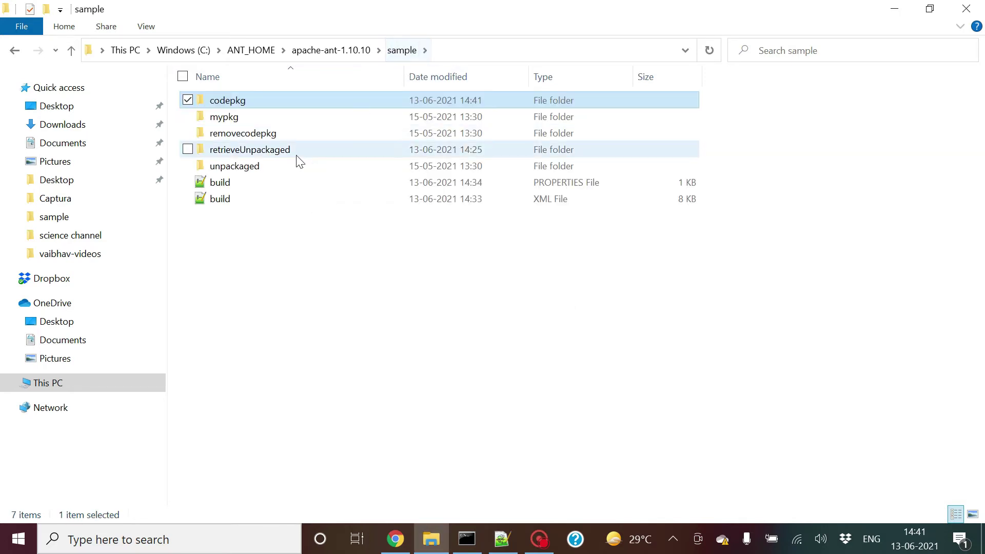
double_click(260, 155)
key("ctrl+a")
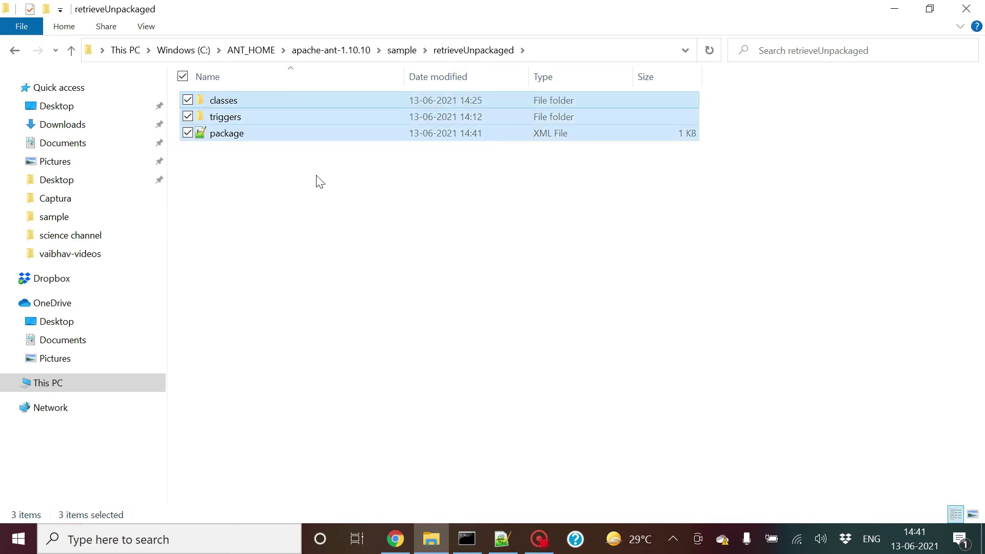
left_click(397, 50)
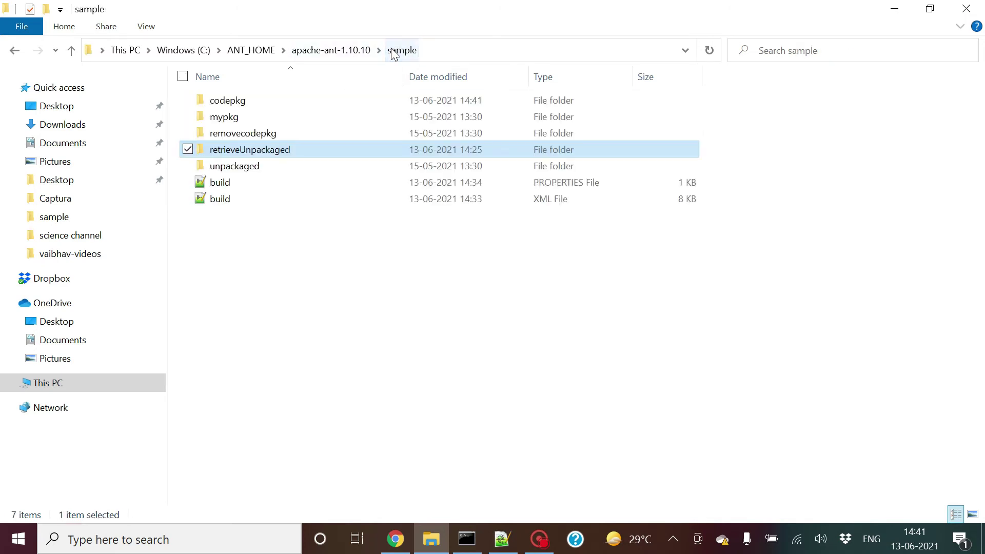
double_click(262, 103)
key("ctrl+v")
left_click(333, 200)
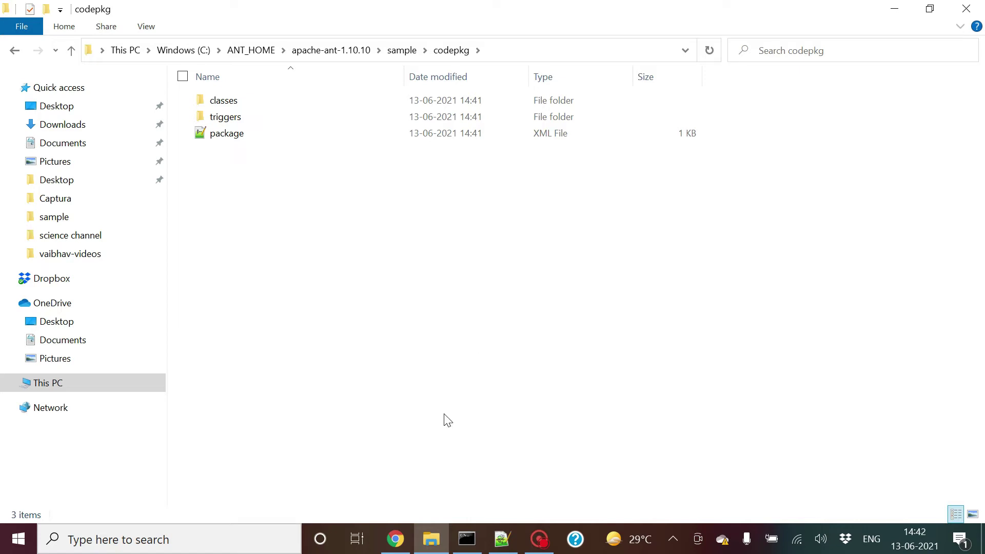
Step: Switch to Command Prompt and run ant deployCodeCheckOnly from the sample folder
left_click(464, 537)
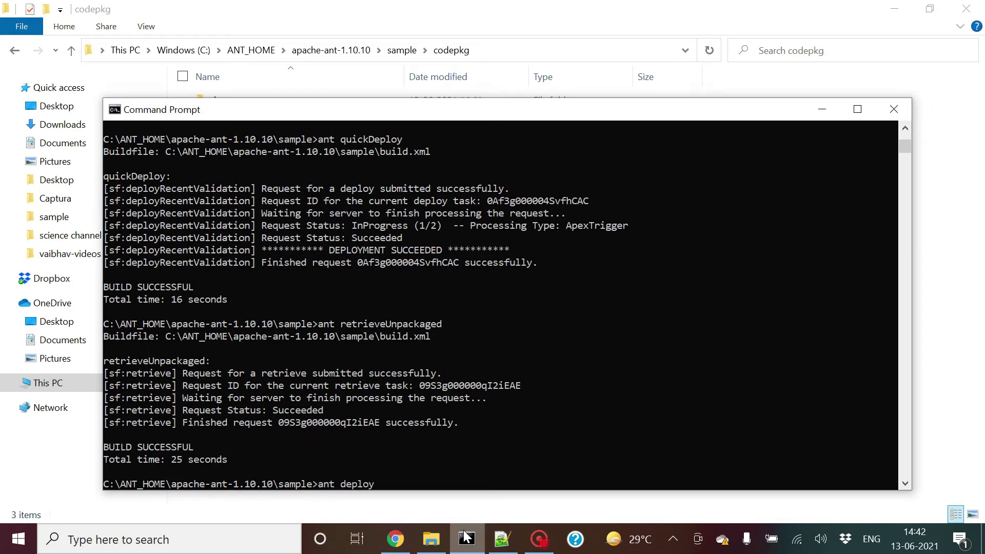
type("ant deployCodeCheckOnly")
key("Return")
Step: Switch to Chrome, search the Salesforce setup for "depl", and open the Deployment Status page in a new tab
left_click(396, 539)
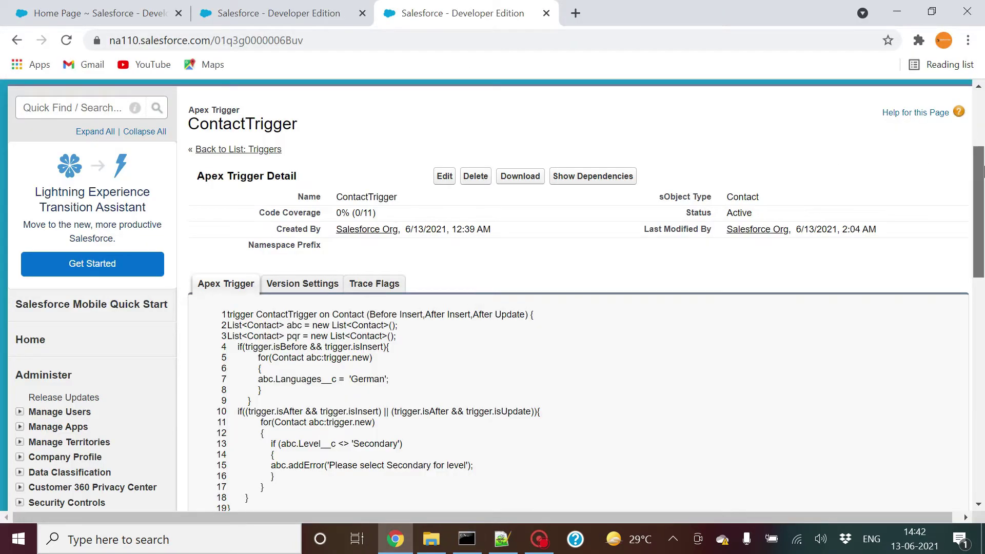
scroll(265, 202, "up", 3)
left_click(109, 277)
type("depl")
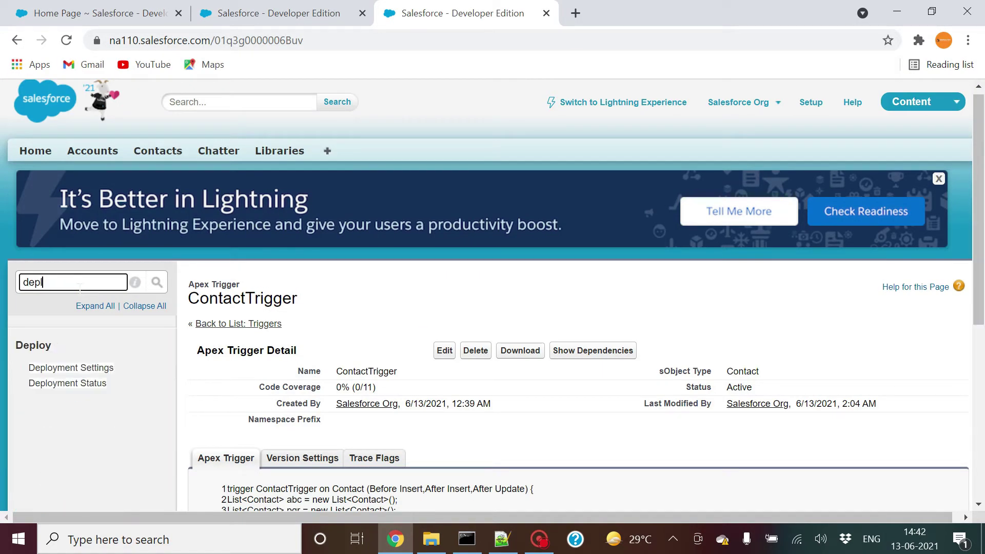
left_click(88, 382)
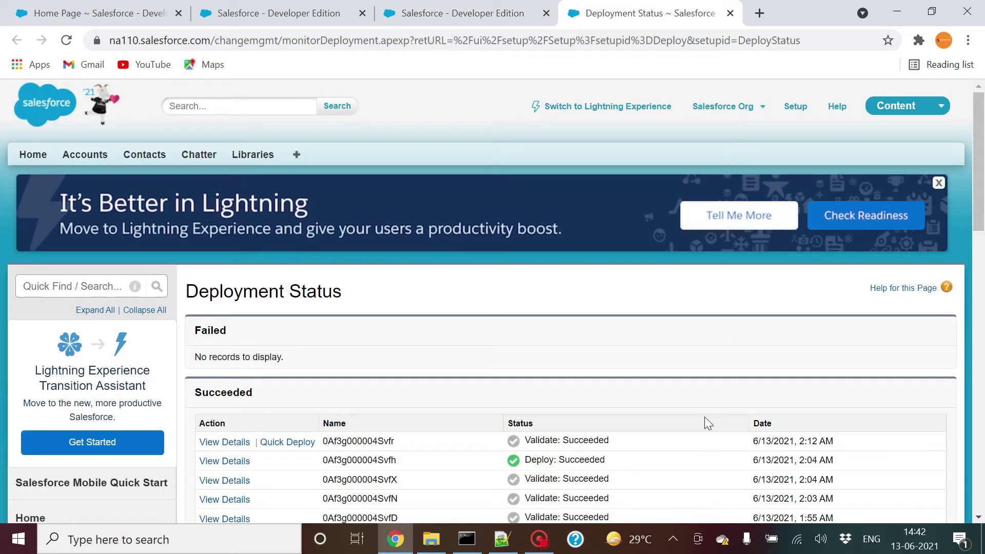
Step: Examine the date and validation status of the newest deployment entry, and check it against the command output in Command Prompt
left_click_drag(841, 440, 753, 442)
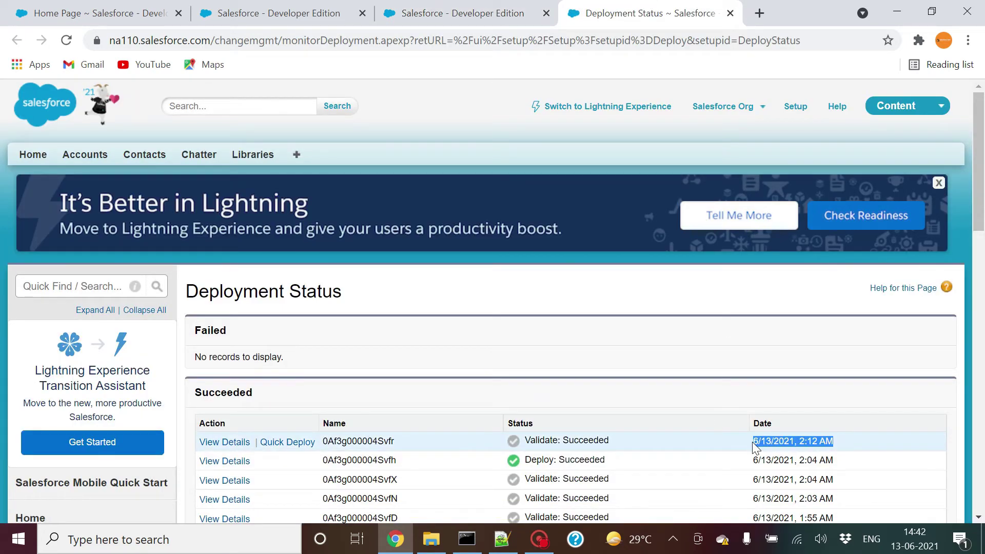
left_click_drag(557, 441, 563, 441)
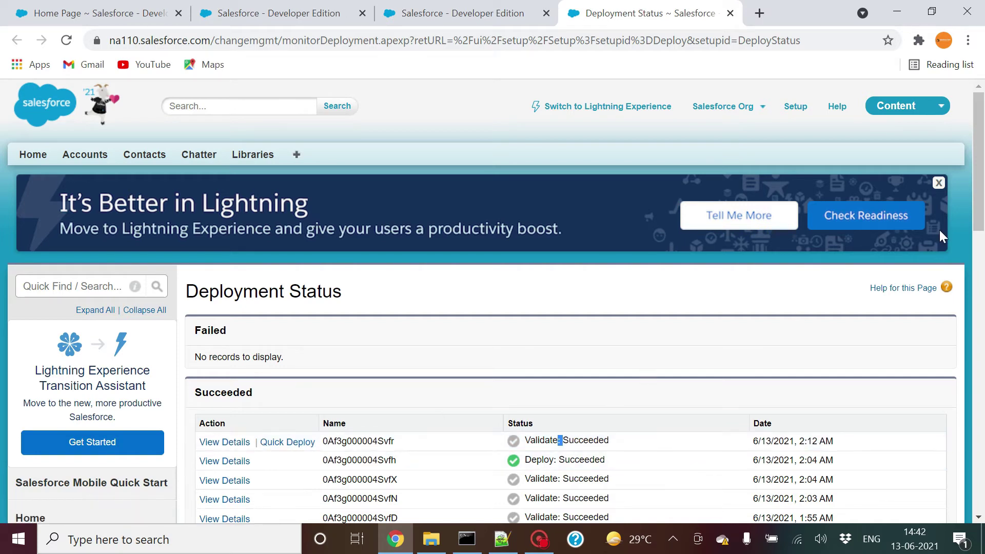
left_click_drag(981, 218, 980, 256)
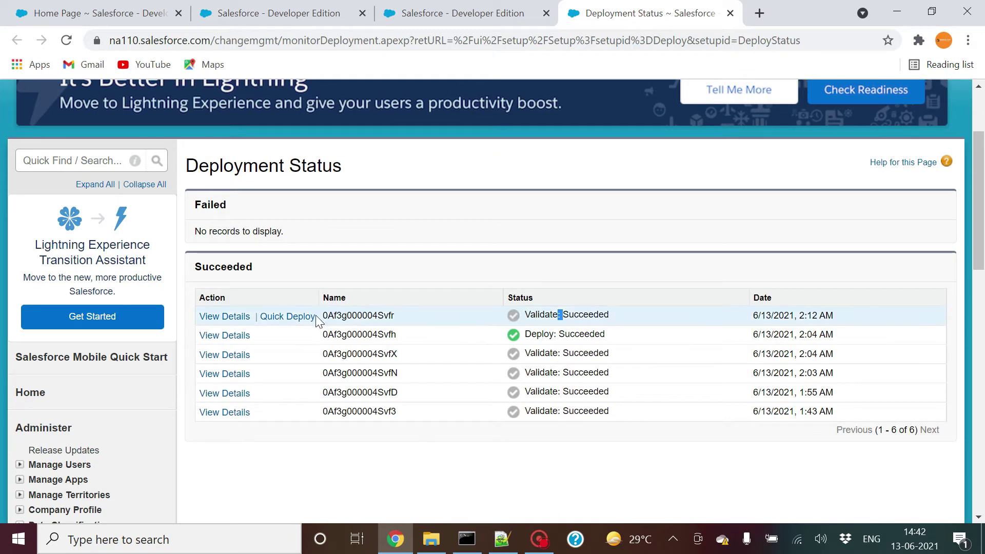
left_click(472, 547)
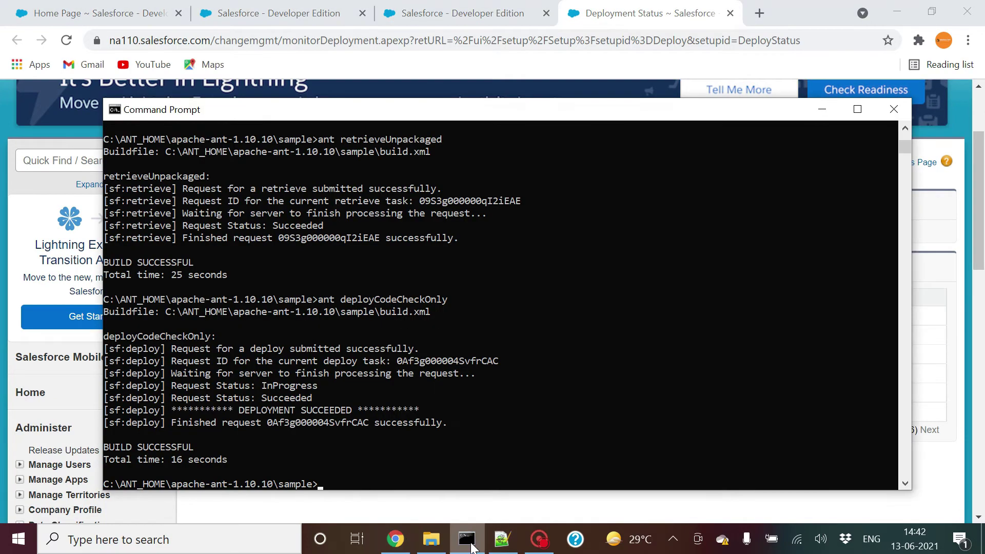
left_click(471, 547)
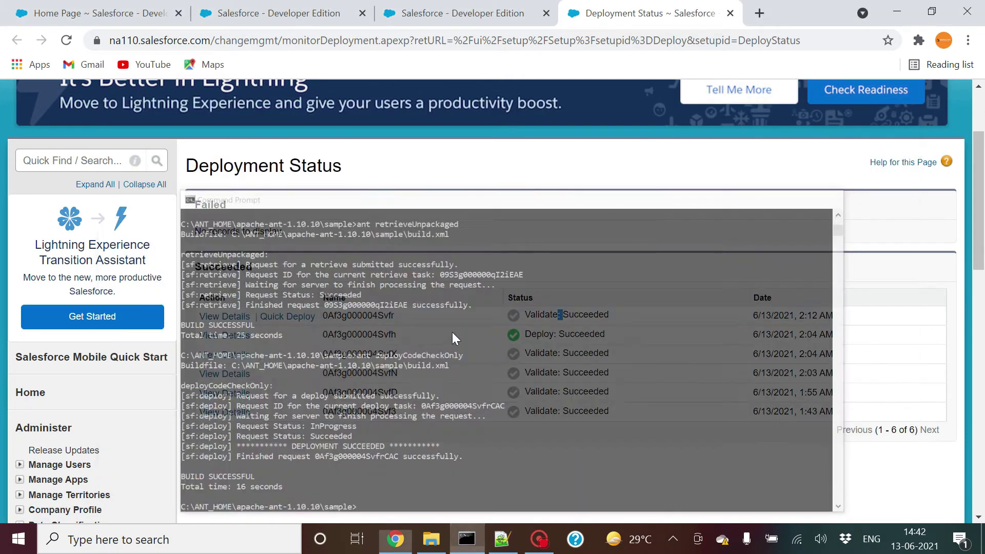
double_click(554, 315)
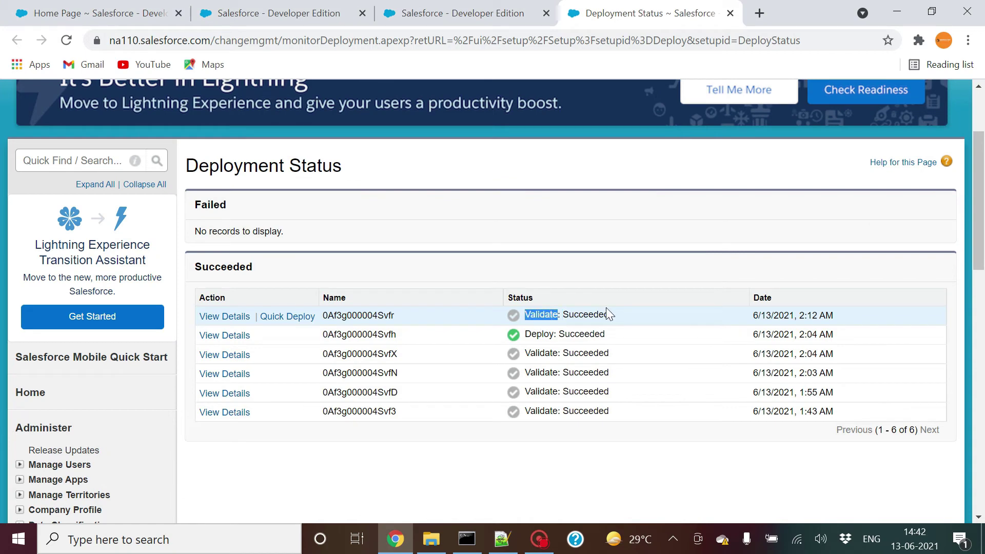
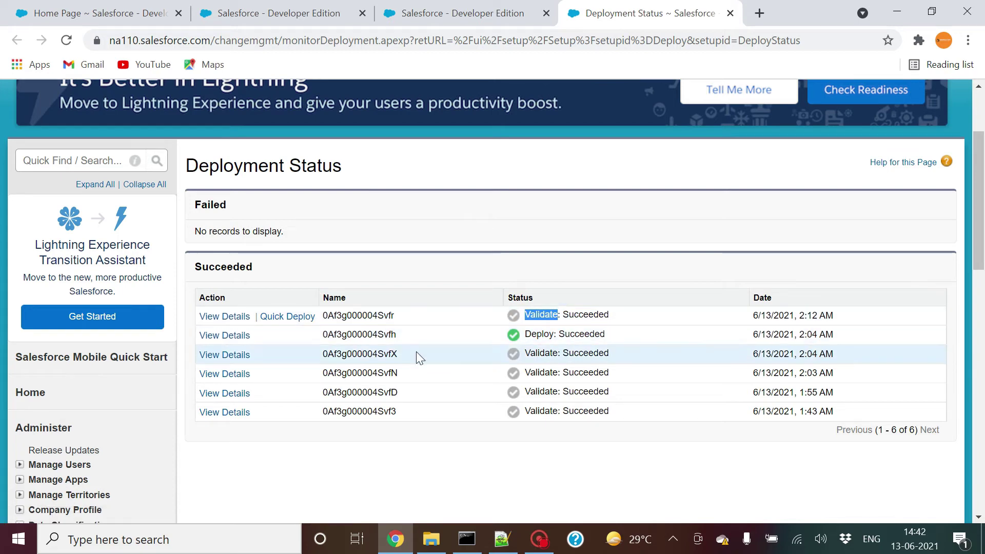
Step: Switch to Notepad++ and examine the deployCodeCheckOnly target in build.xml, including its deployRoot, testLevel and checkOnly attributes
left_click(508, 544)
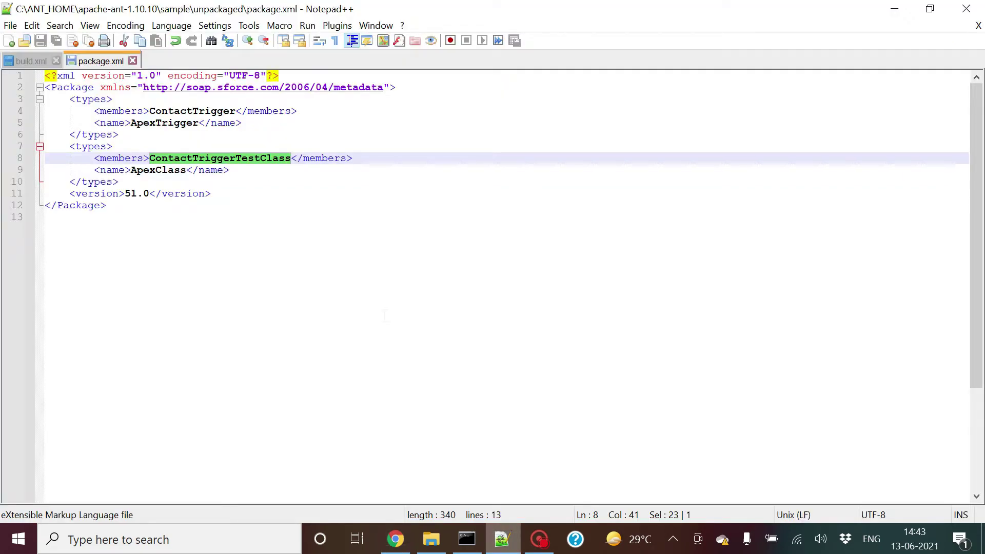
left_click(43, 64)
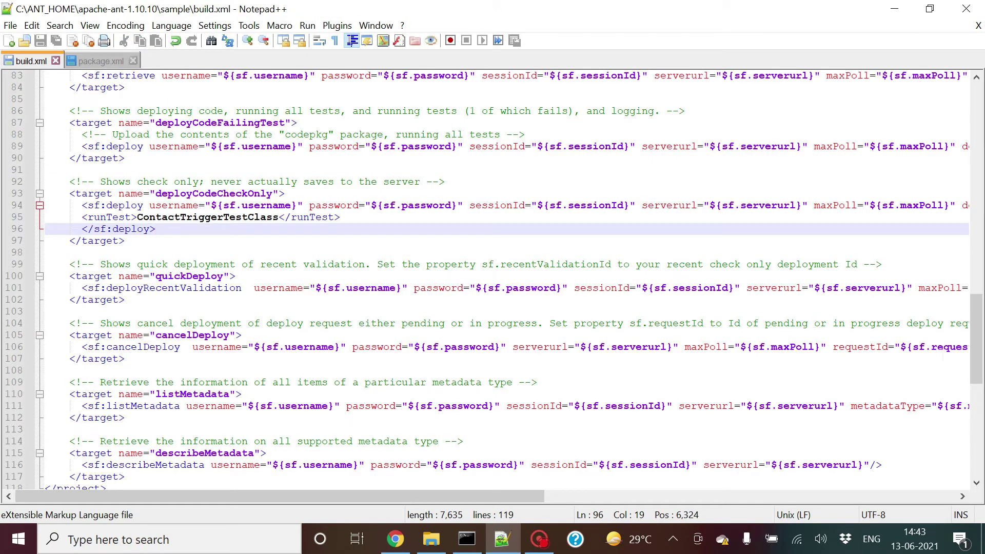
scroll(492, 280, "up", 2)
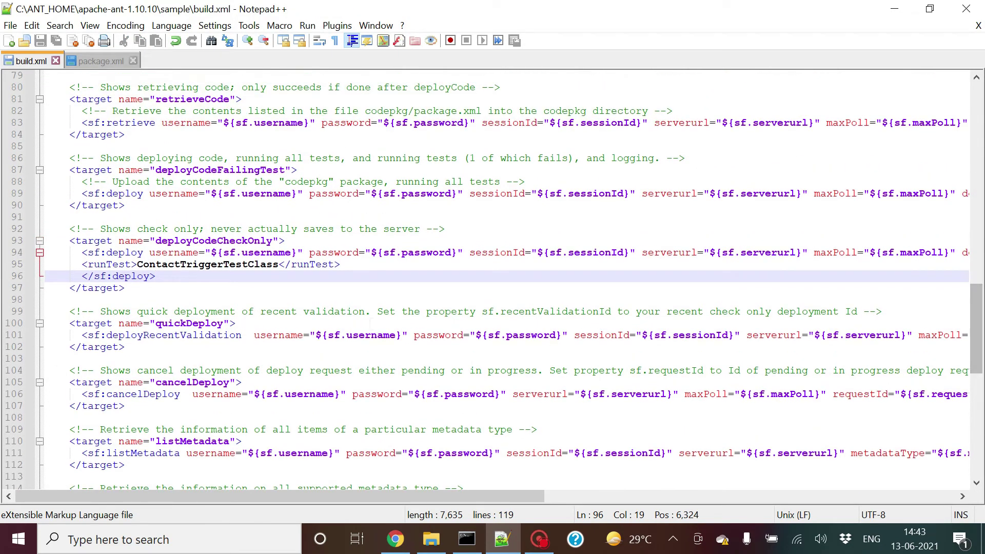
double_click(207, 241)
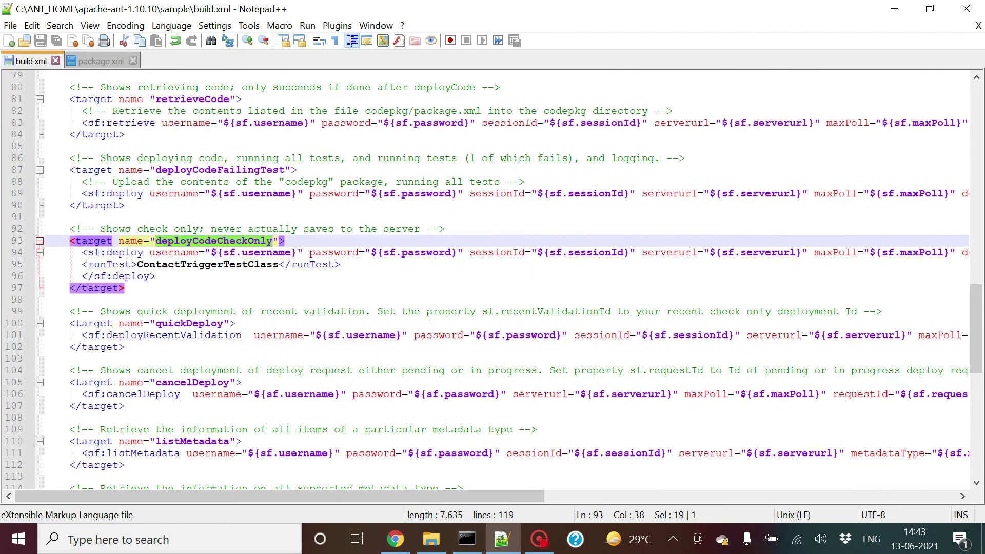
left_click_drag(347, 496, 646, 485)
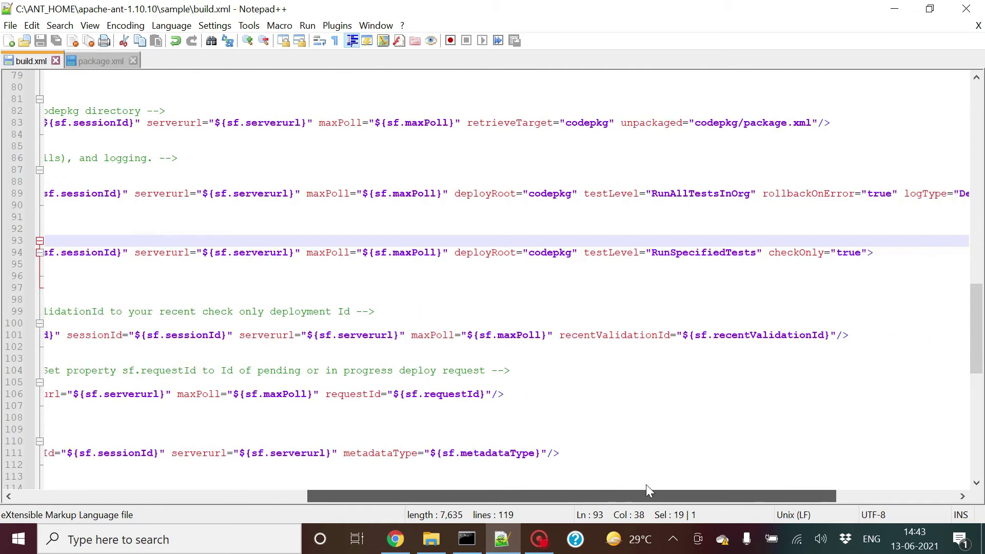
left_click(564, 264)
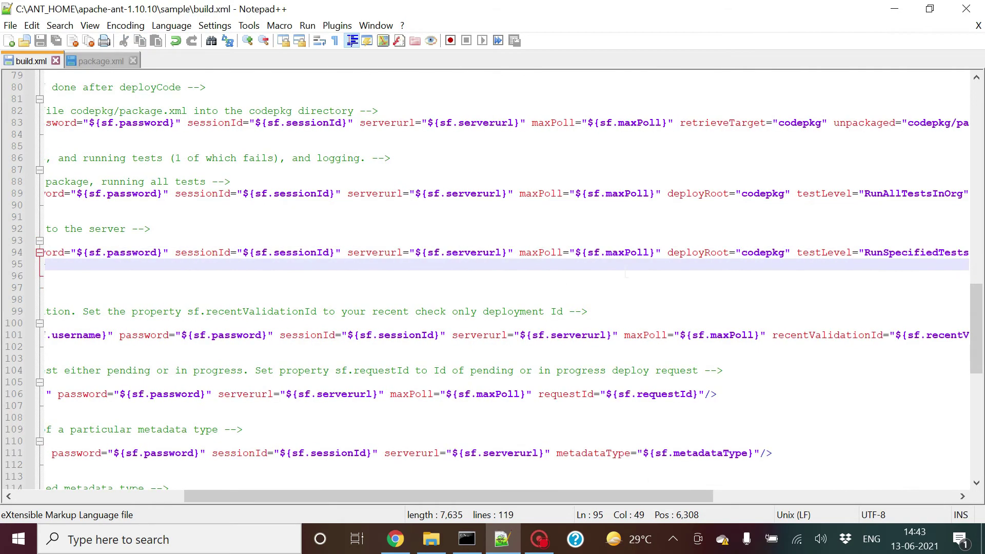
left_click_drag(543, 493, 788, 493)
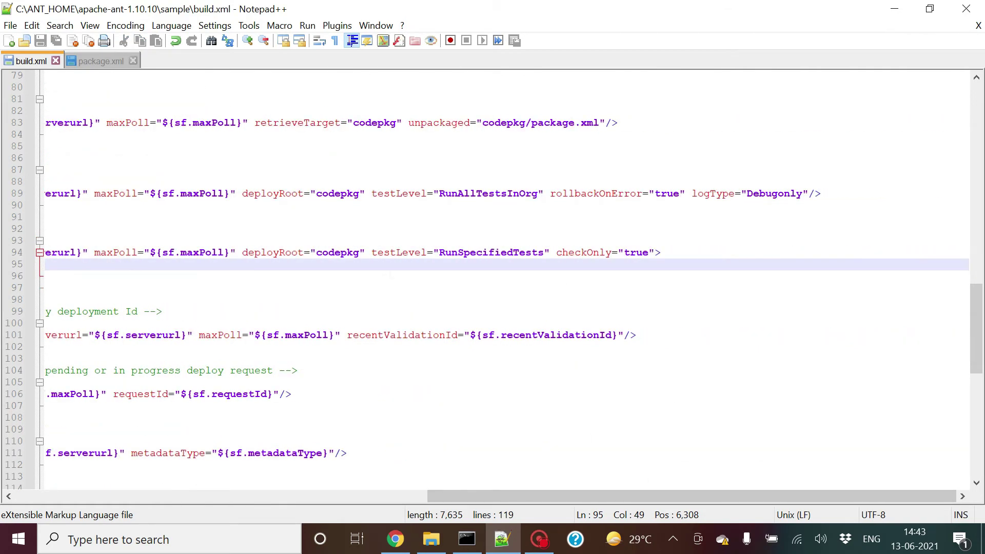
Step: Examine the deployRoot, testLevel and checkOnly values of the deployCodeCheckOnly target, along with its runTest entry for ContactTriggerTestClass
double_click(341, 251)
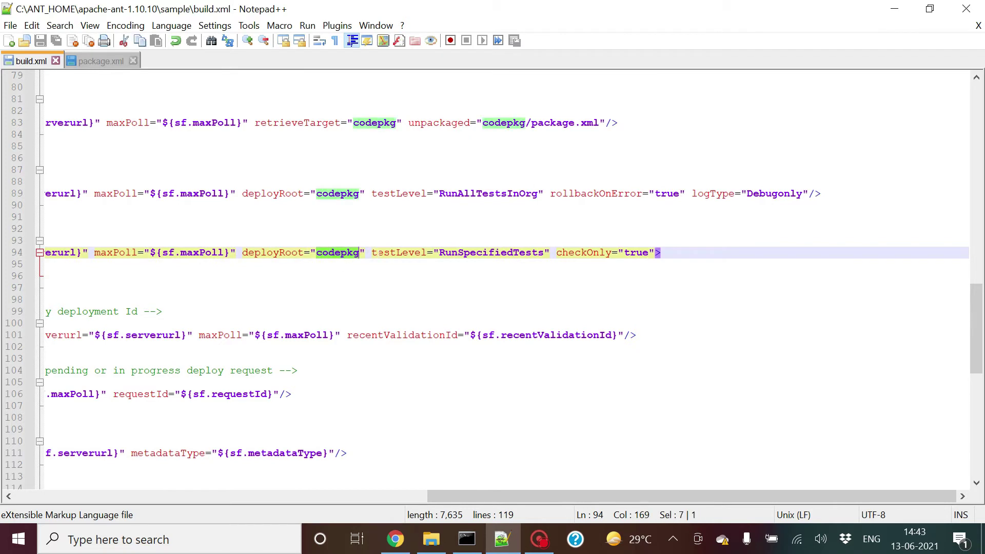
double_click(392, 252)
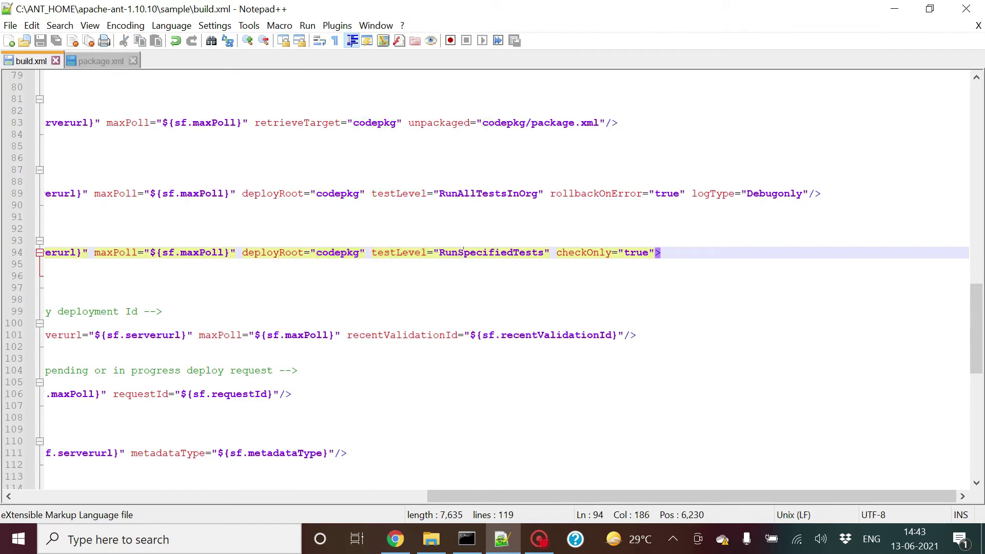
double_click(464, 252)
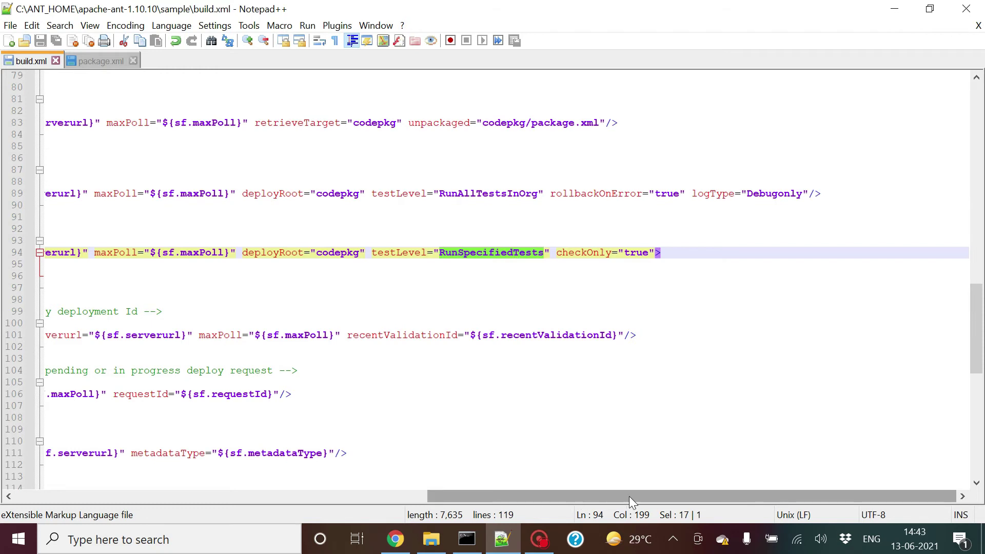
left_click_drag(556, 252, 656, 252)
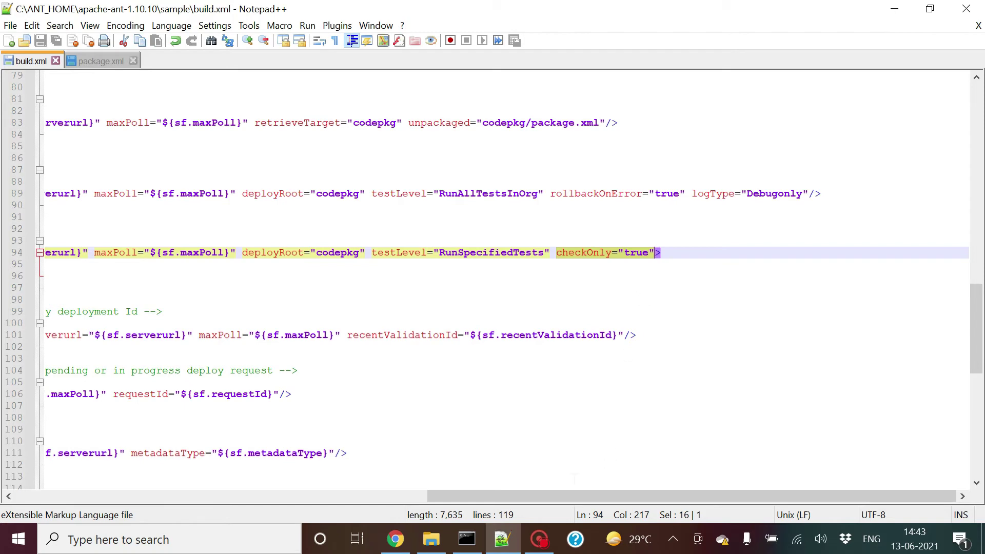
left_click_drag(545, 498, 105, 513)
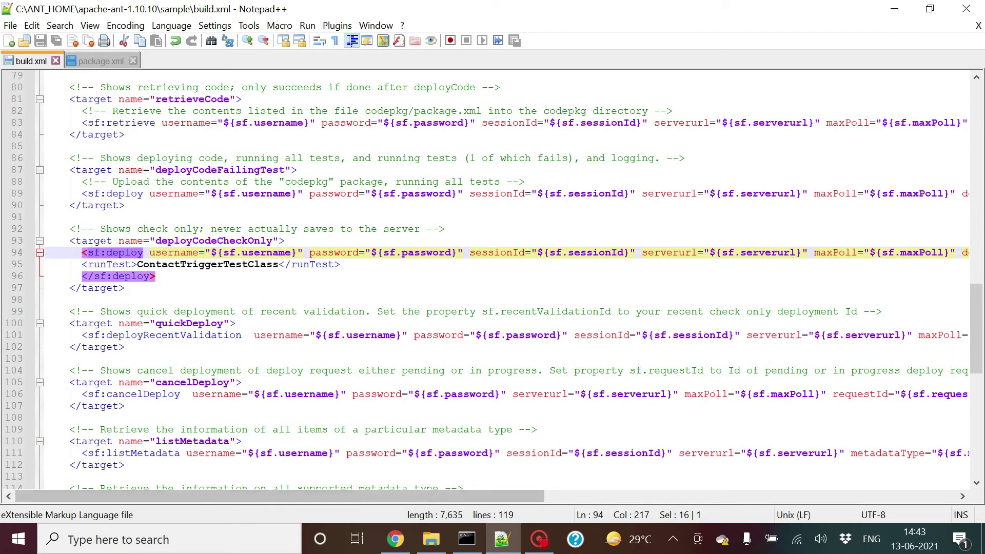
left_click_drag(75, 264, 340, 265)
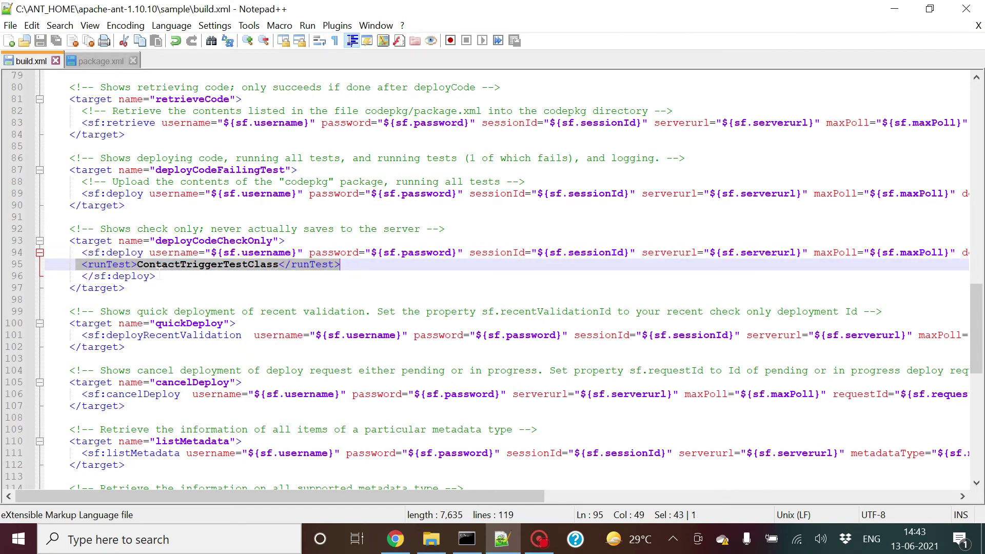
triple_click(178, 267)
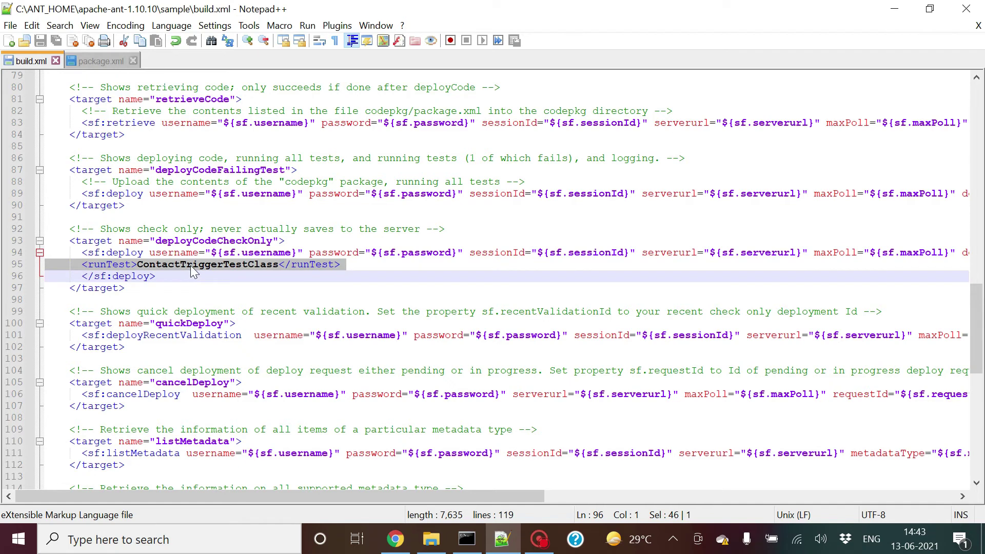
double_click(192, 265)
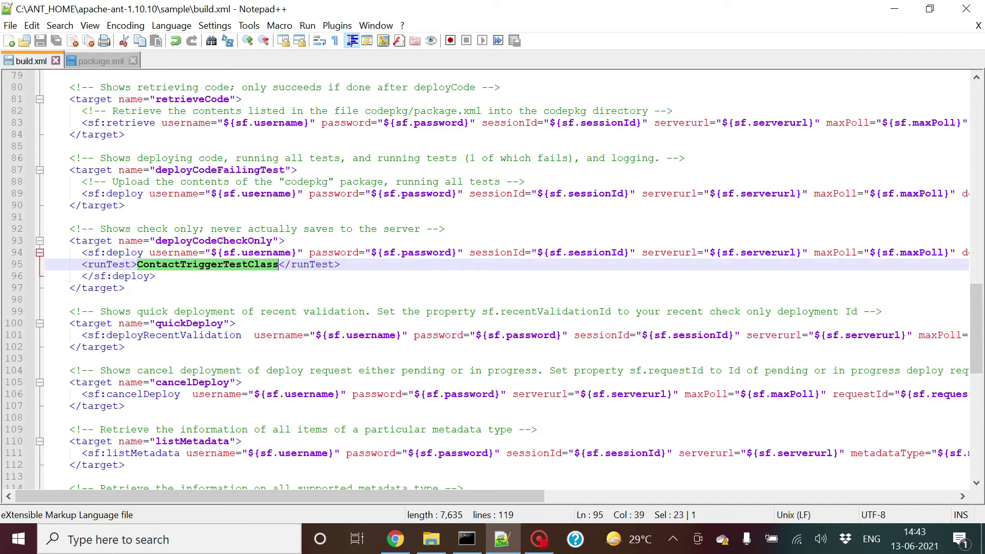
left_click_drag(134, 289, 34, 246)
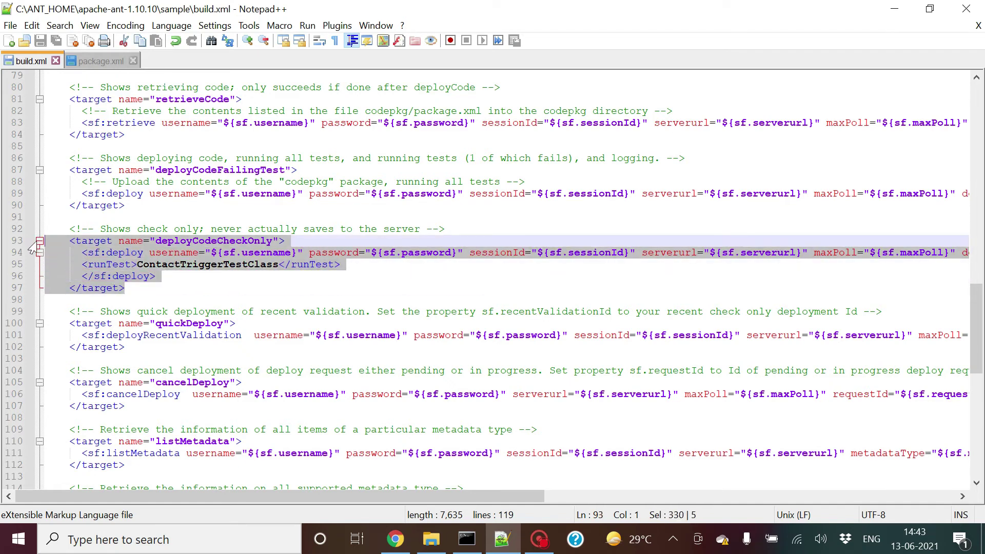
Step: Recheck the deployCodeCheckOnly target name, its codepkg root, its RunSpecifiedTests level and the runTest line in build.xml
double_click(189, 242)
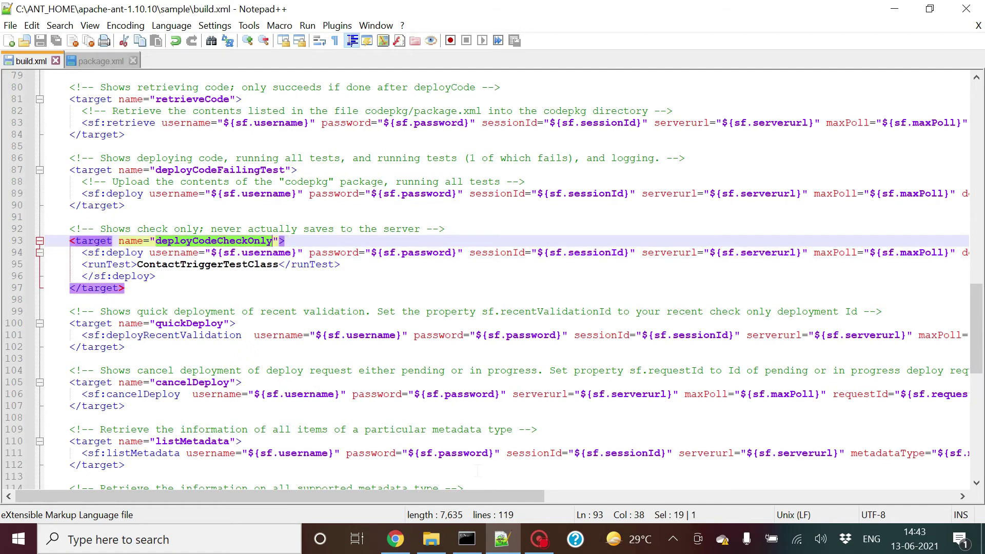
left_click_drag(452, 495, 708, 492)
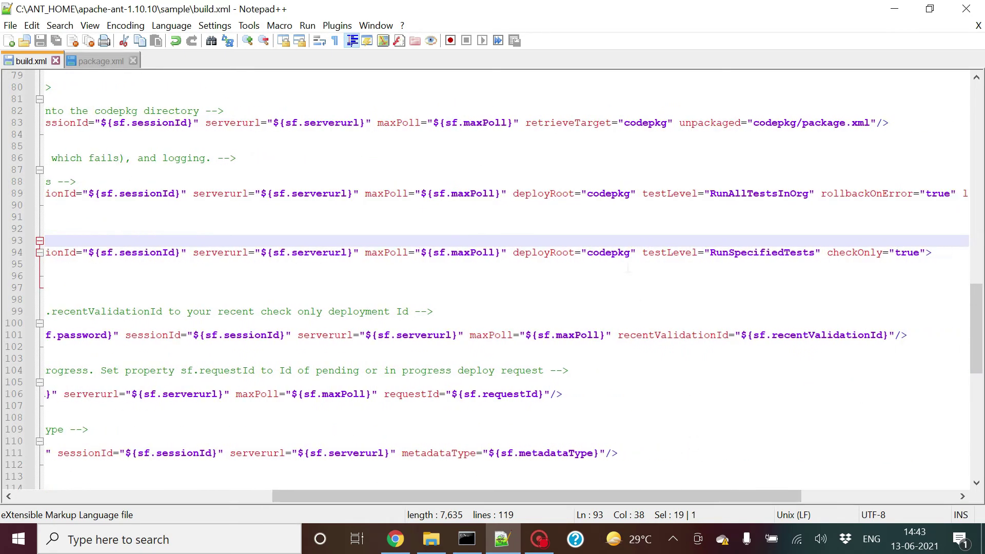
double_click(605, 251)
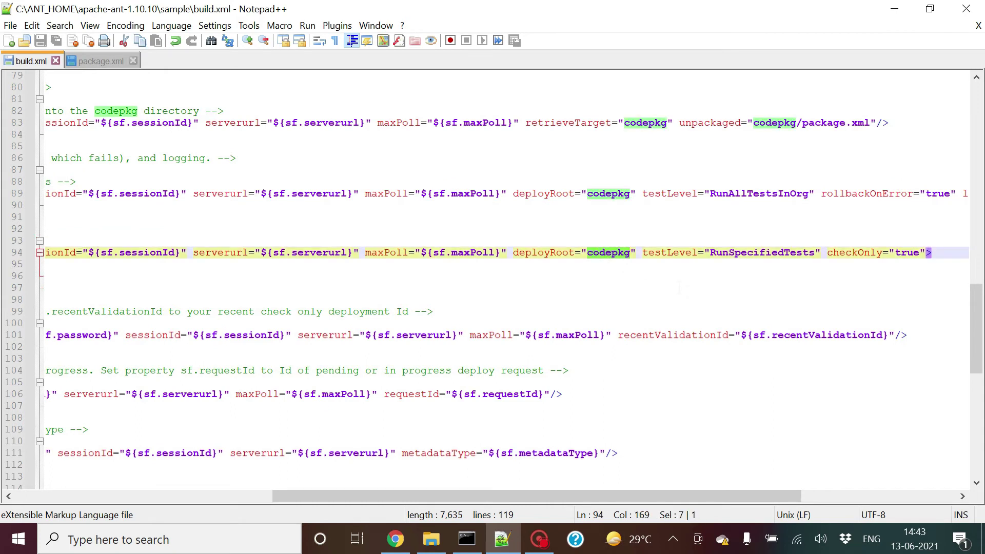
double_click(761, 252)
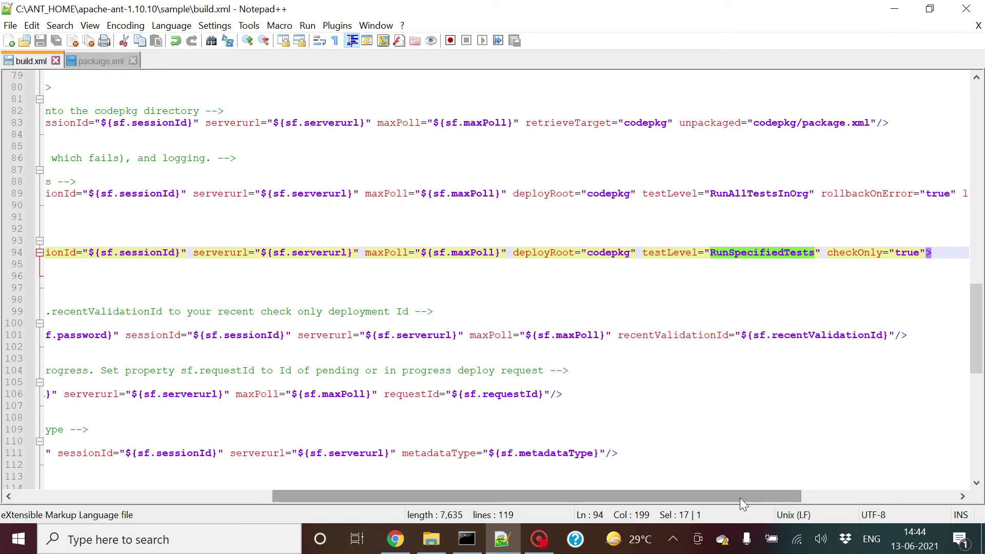
left_click(831, 252)
key("shift+Up")
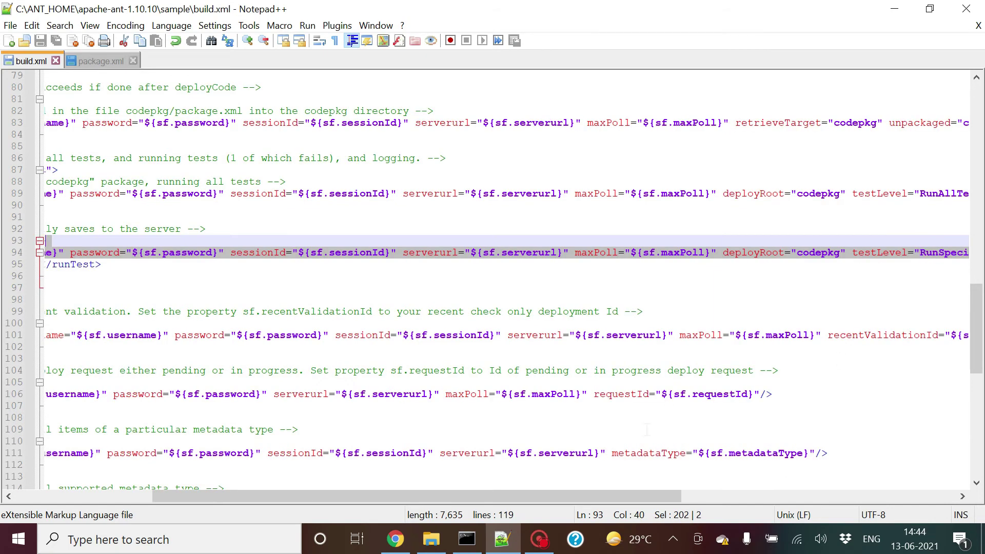
scroll(547, 497, "left", 5)
left_click_drag(82, 264, 341, 264)
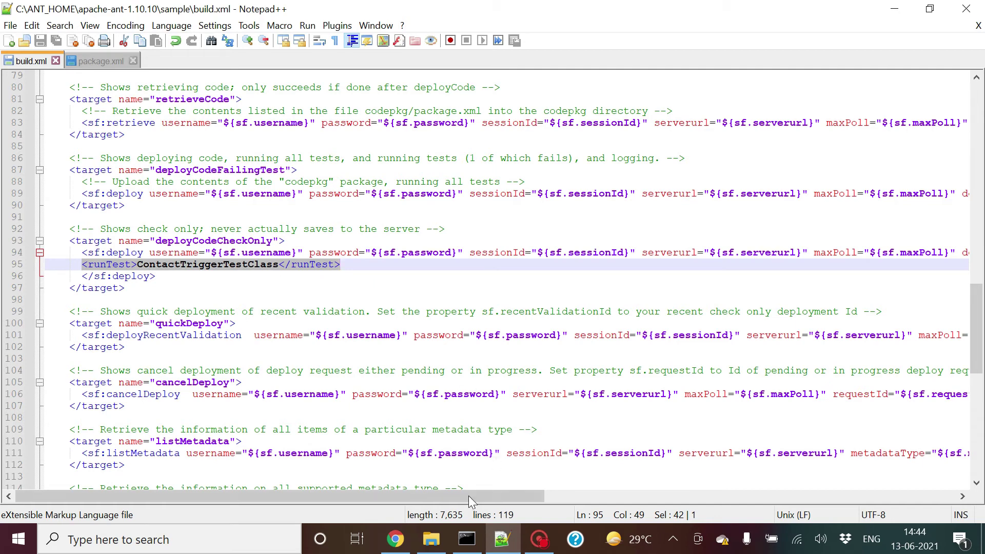
Step: Review the deployCodeCheckOnly output in Command Prompt, and check the newest validation's name and status on the Deployment Status page in Chrome
left_click(466, 539)
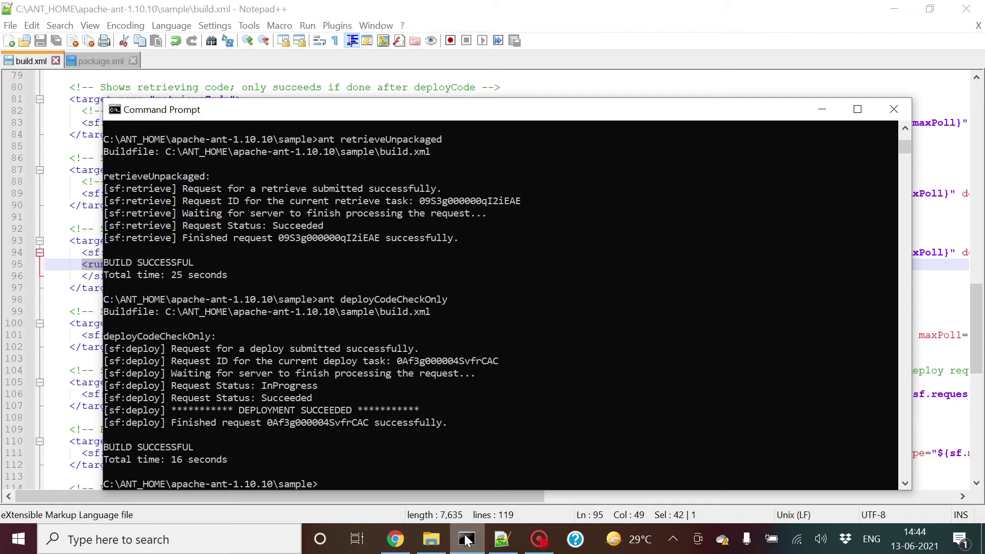
left_click(465, 538)
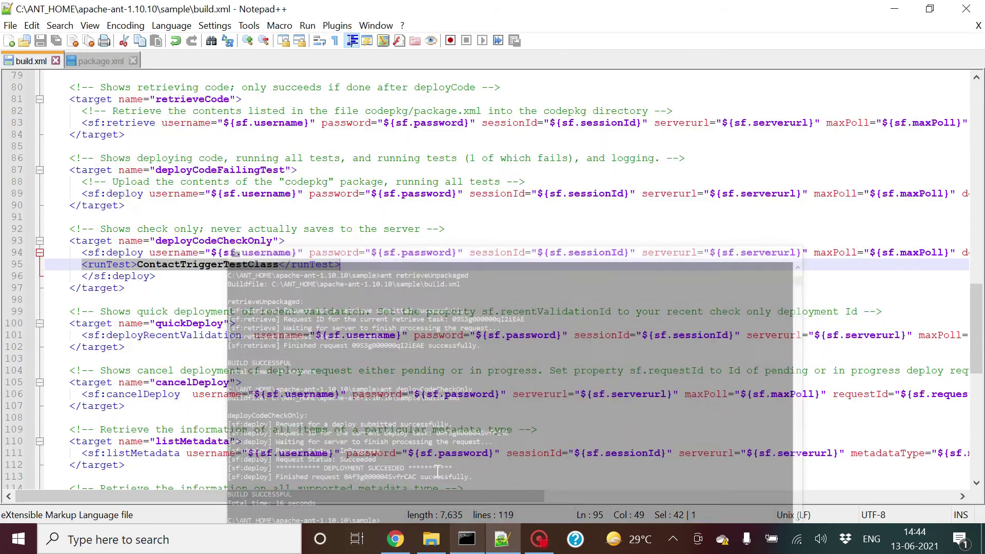
left_click(395, 538)
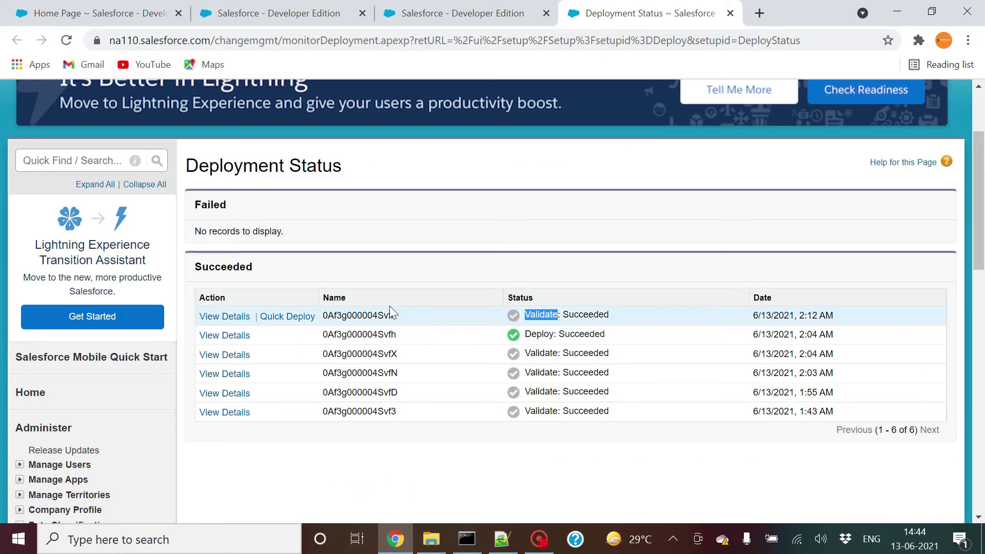
left_click(634, 320)
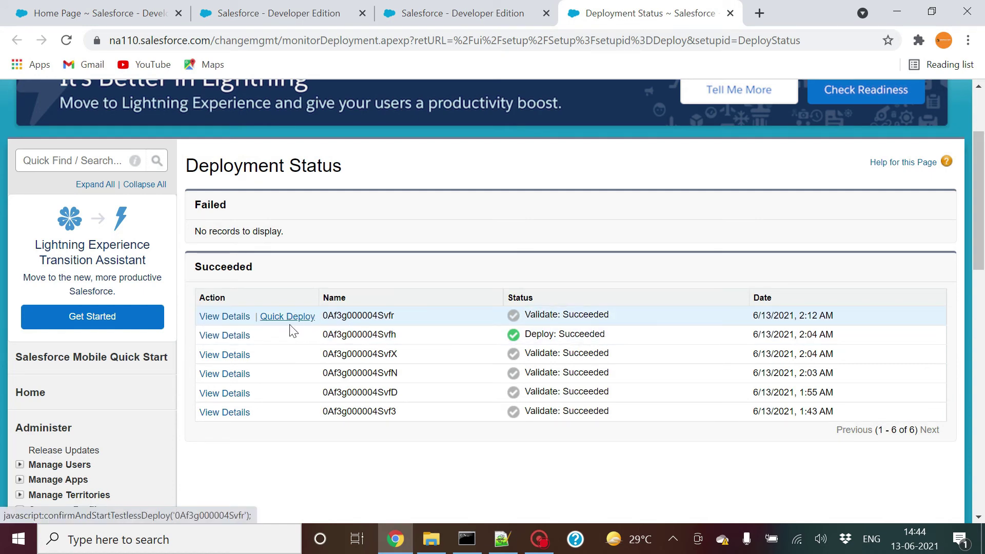
left_click(502, 539)
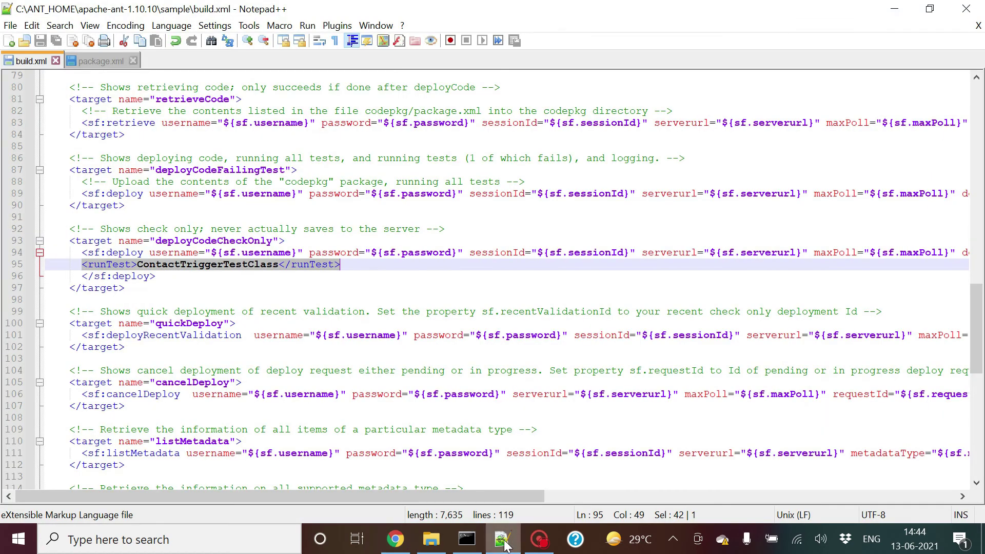
left_click(505, 542)
left_click(504, 540)
left_click(504, 539)
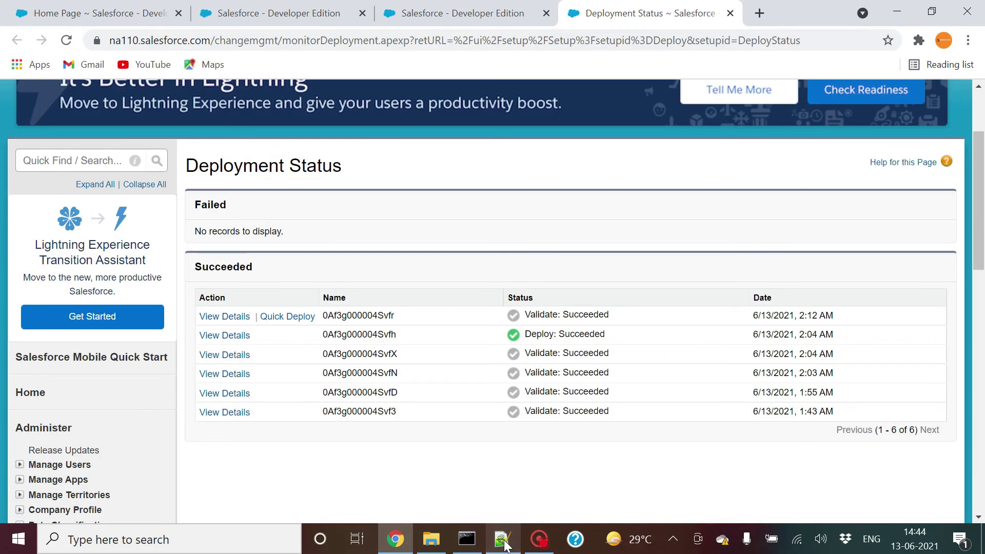
double_click(359, 315)
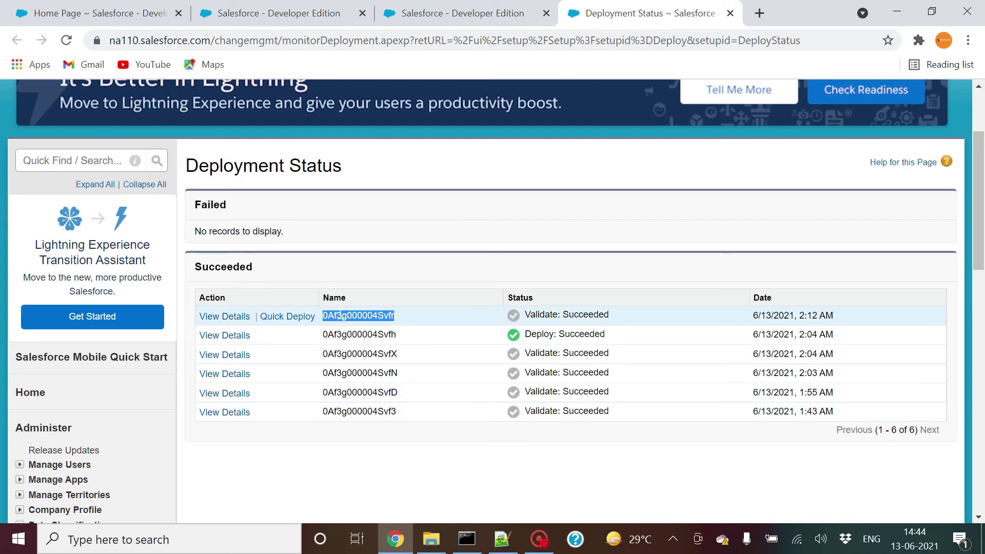
Step: Switch to Notepad++ and examine the quickDeploy target in build.xml, including its recentValidationId attribute
left_click(502, 538)
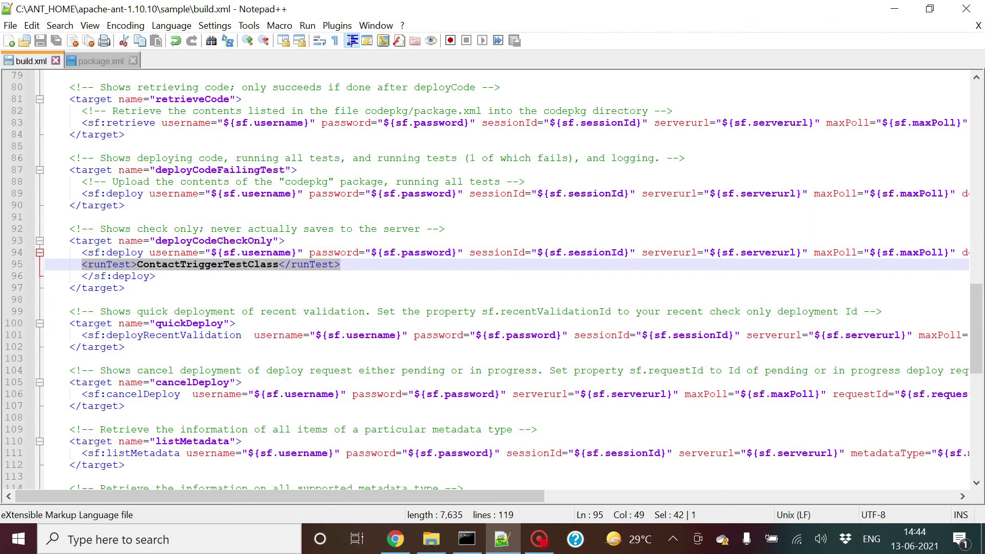
double_click(179, 312)
double_click(181, 323)
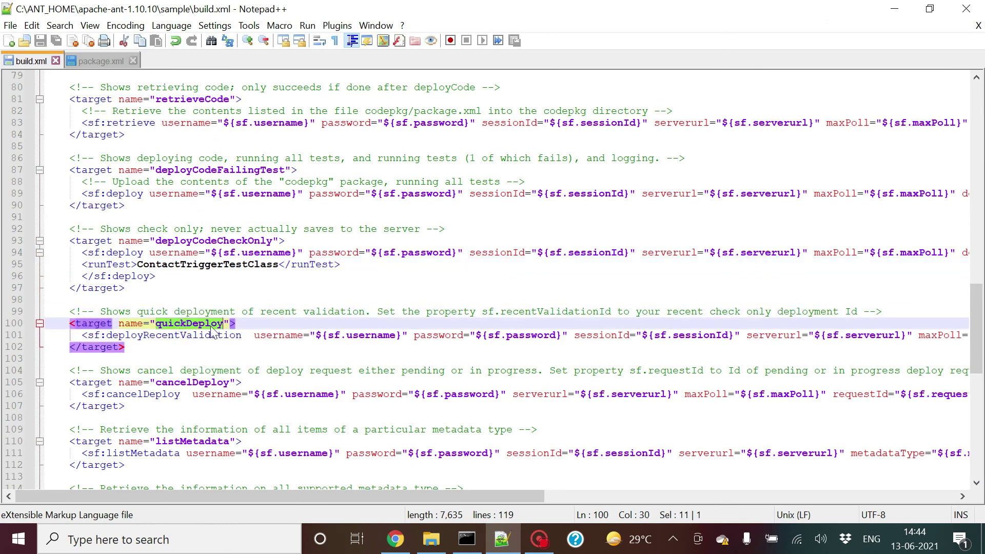
left_click_drag(465, 498, 755, 494)
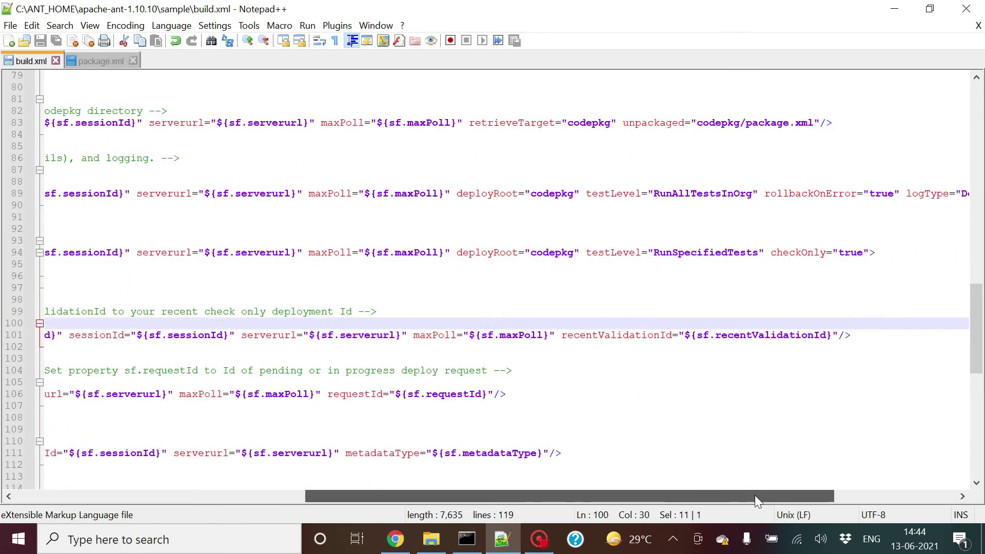
double_click(754, 336)
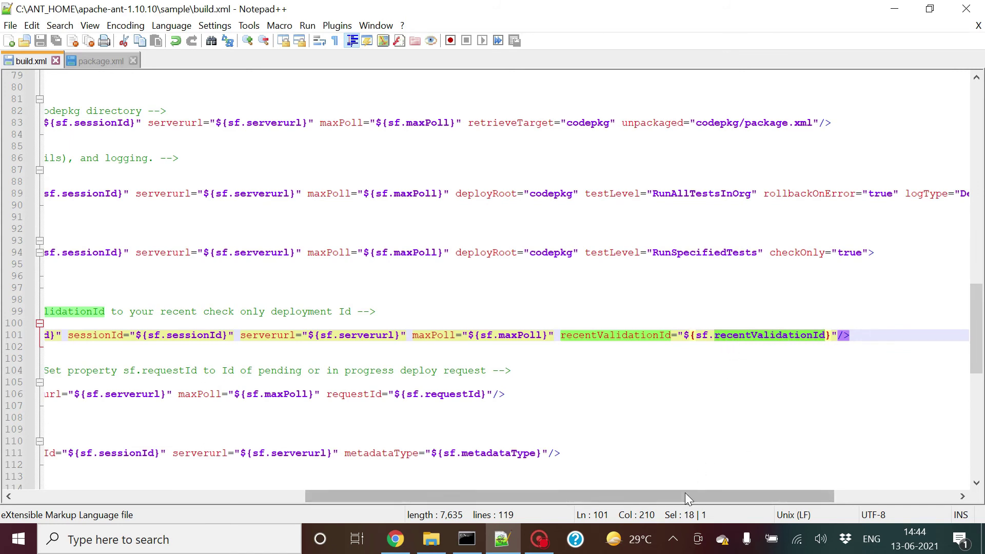
left_click_drag(682, 493, 248, 488)
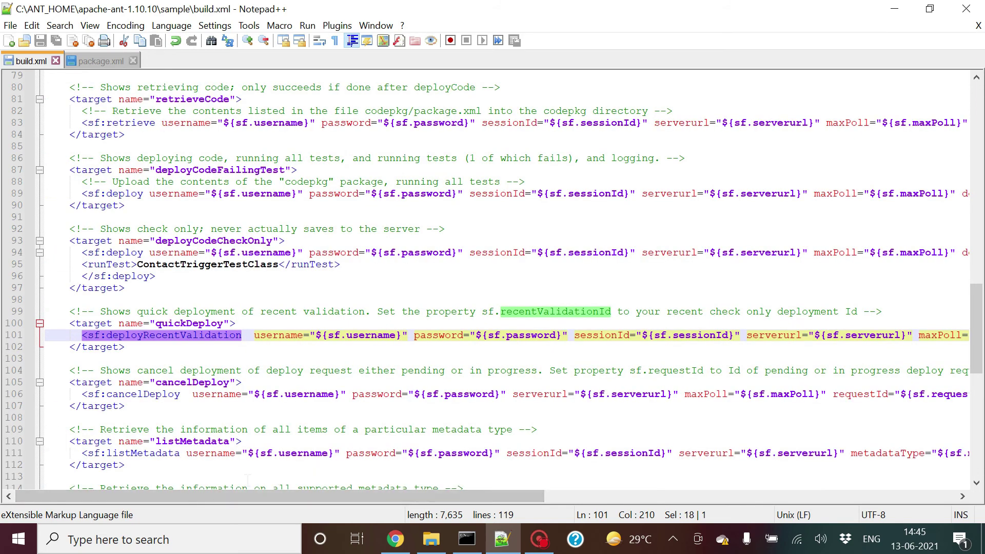
Step: Switch to Chrome and run Quick Deploy on the newest validation in the Deployment Status list, accepting the confirmation
left_click(395, 539)
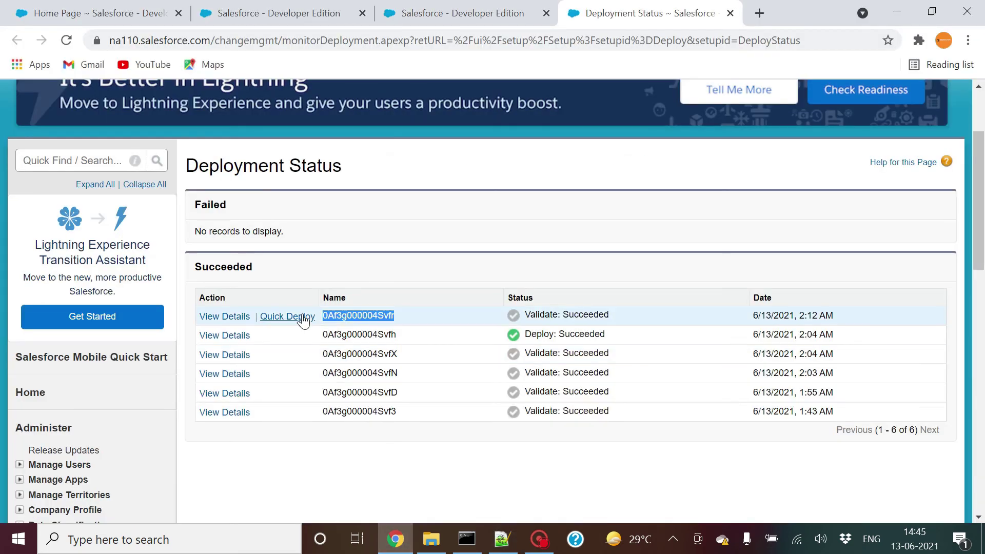
left_click(285, 316)
left_click(463, 311)
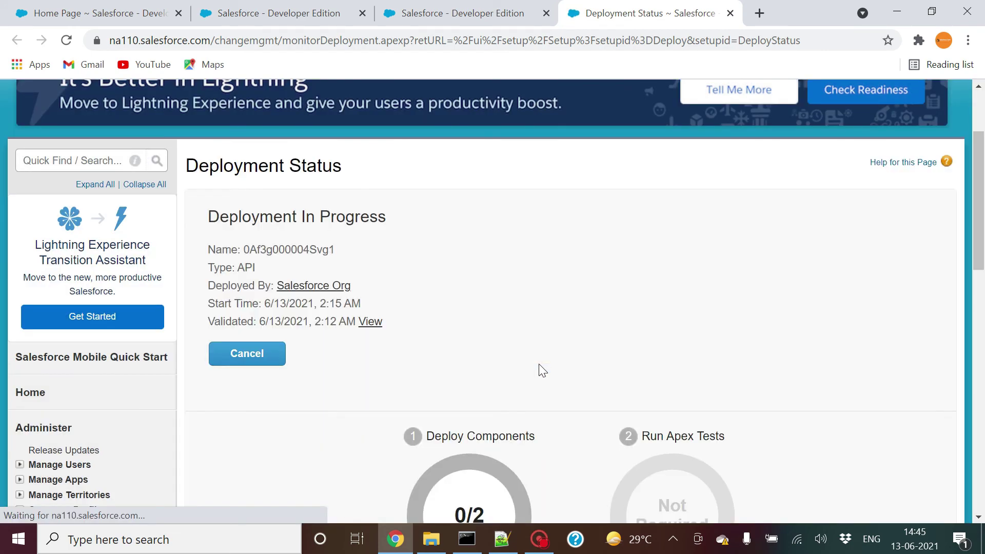
Step: Examine the quick deployment's results, and view the details of the validation it was based on
mouse_move(980, 204)
left_mouse_down()
mouse_move(982, 261)
mouse_move(983, 208)
left_mouse_up()
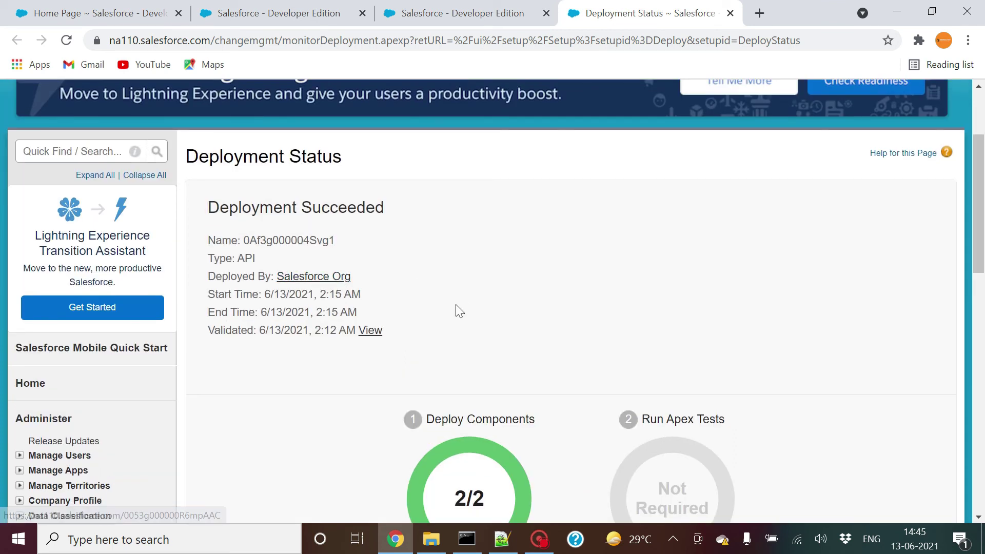
left_click_drag(983, 207, 984, 197)
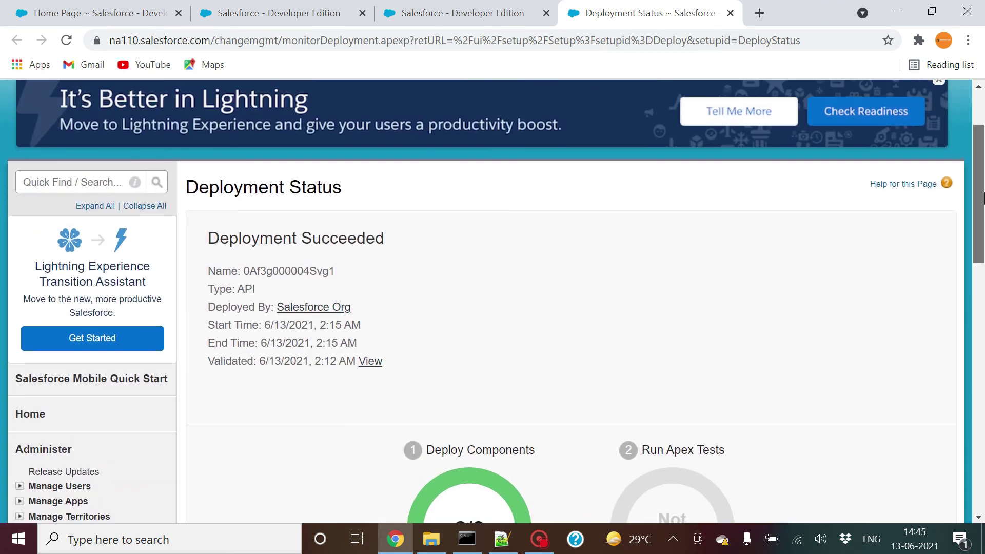
left_click(371, 365)
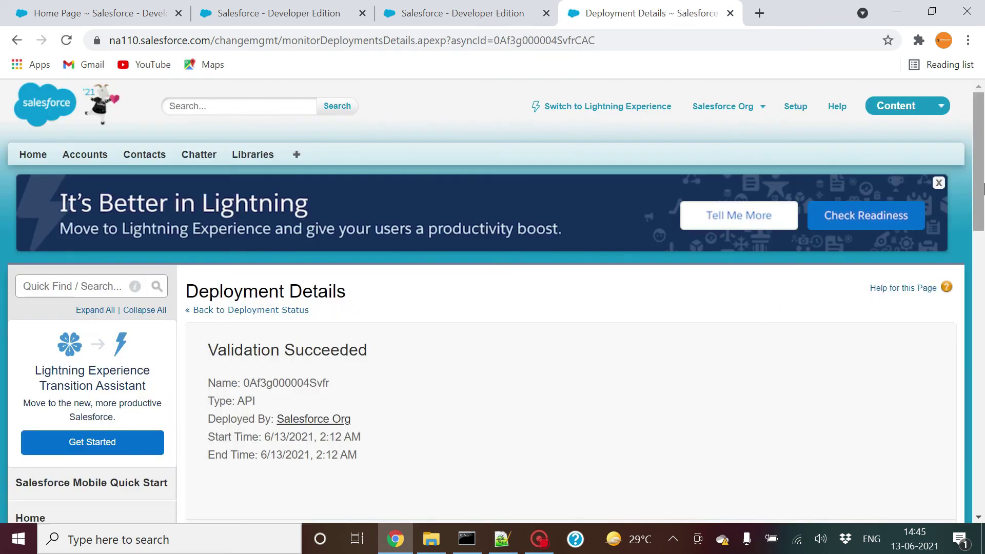
mouse_move(979, 165)
left_mouse_down()
mouse_move(979, 272)
mouse_move(980, 174)
left_mouse_up()
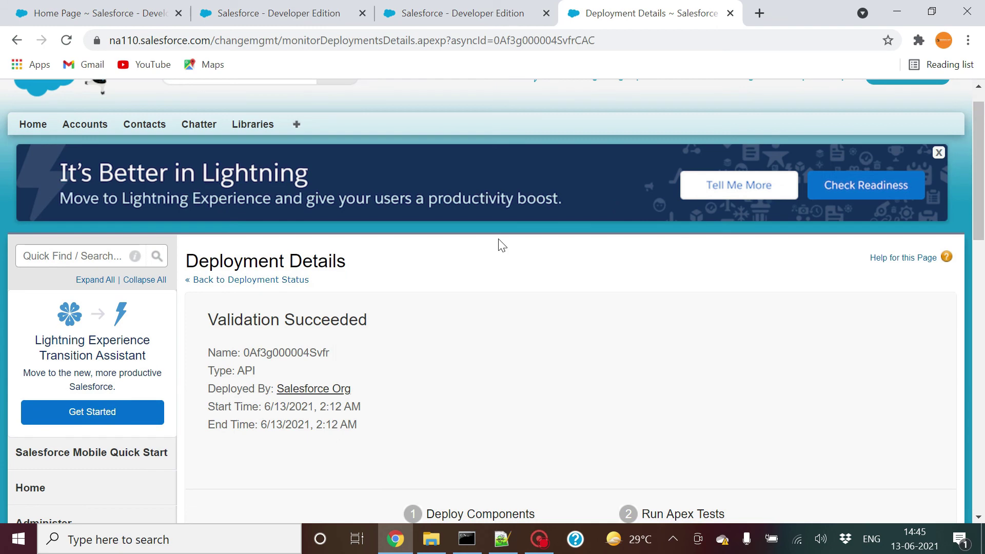
Step: Return to the Deployment Status list and check the status of the newest deployment entry
left_click(287, 280)
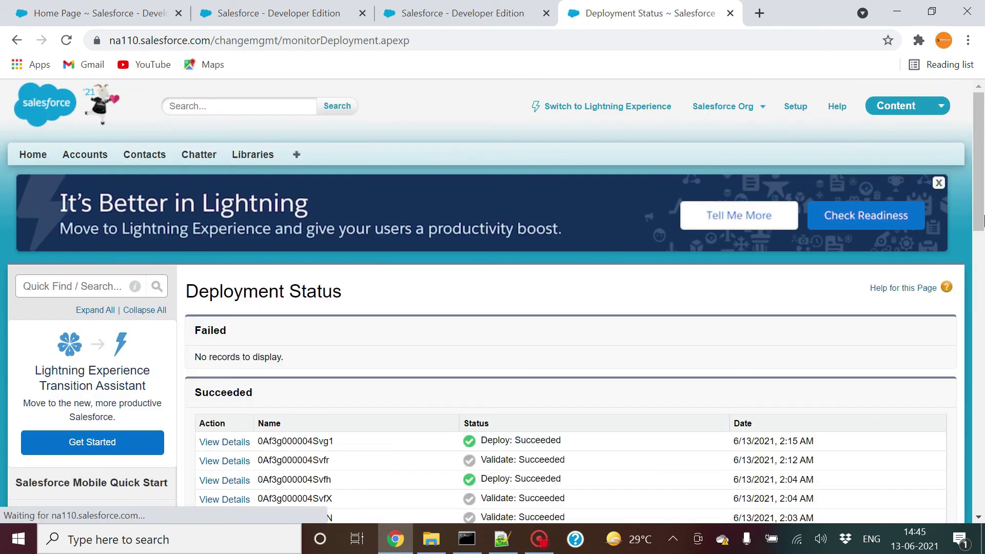
scroll(707, 294, "down", 3)
left_click_drag(576, 285, 468, 289)
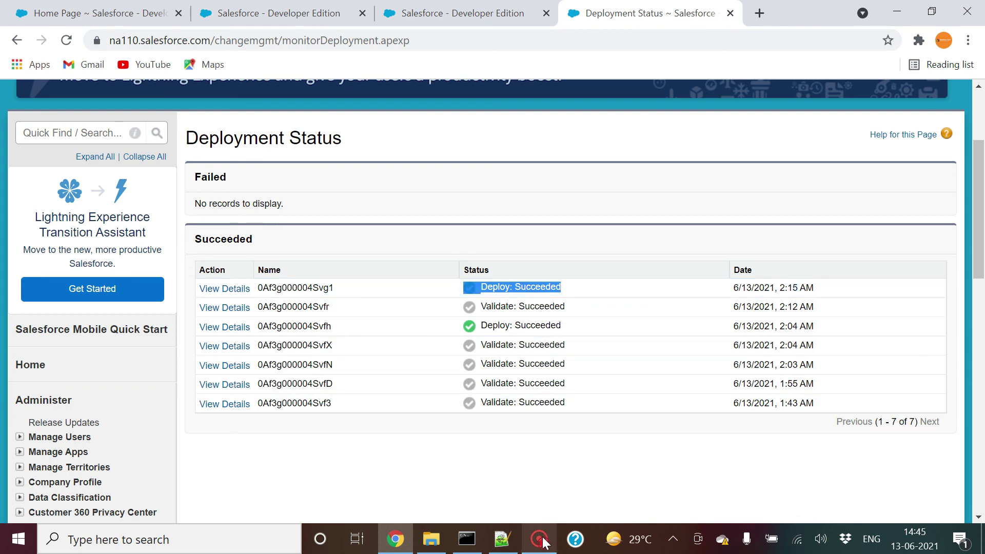
mouse_move(542, 542)
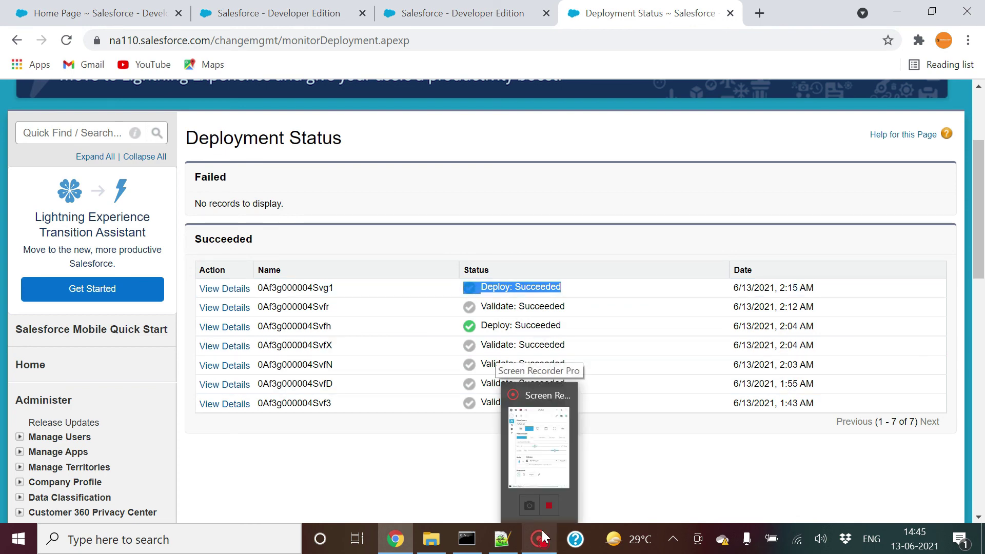